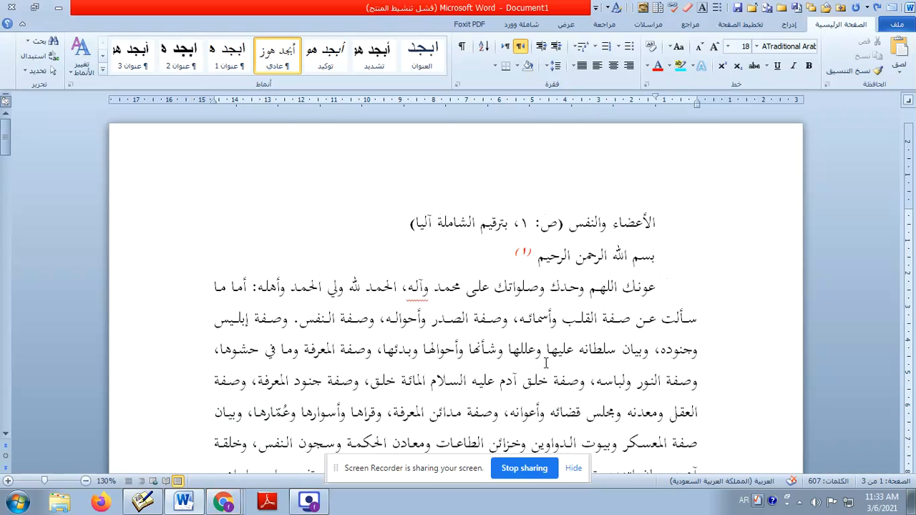
# Examine how the footnote separator line and the footnotes line up with the body text's margin and first-line indent
pyautogui.scroll(-10, 545, 363)
pyautogui.scroll(2, 518, 321)
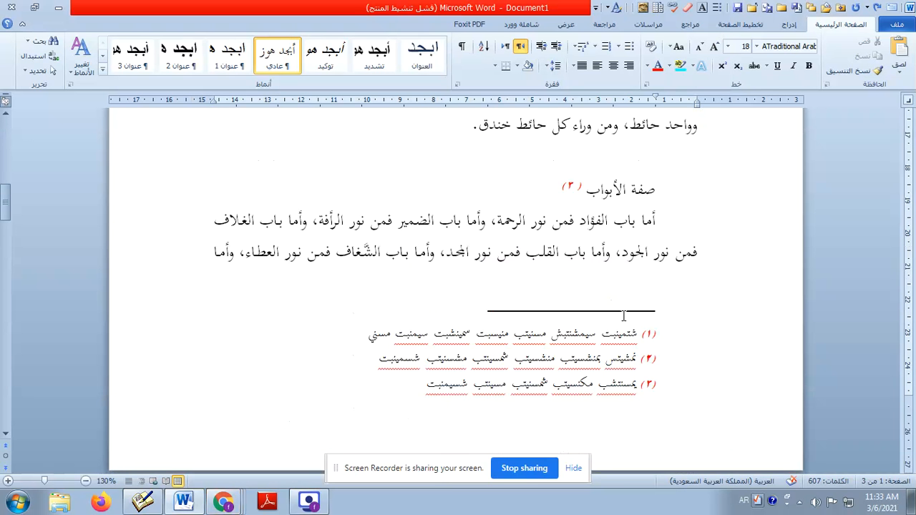
pyautogui.click(606, 312)
pyautogui.click(473, 305)
pyautogui.click(480, 311)
pyautogui.click(660, 252)
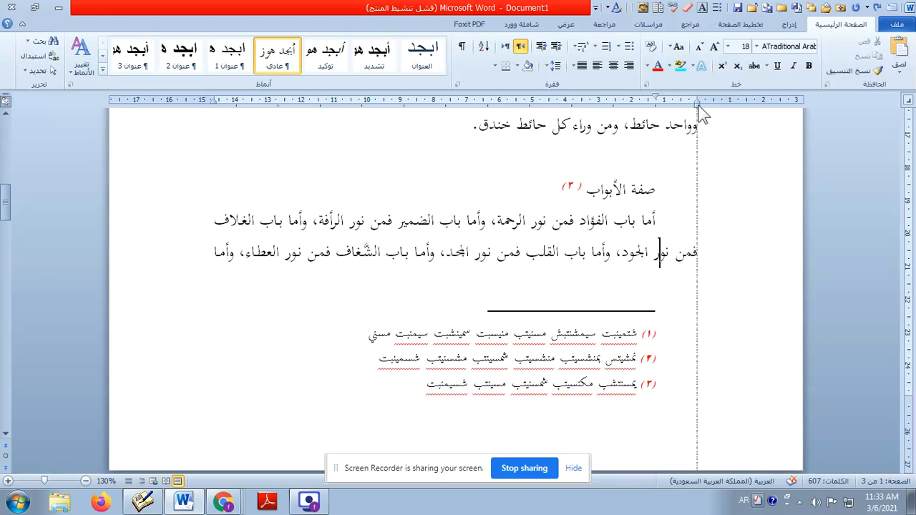
pyautogui.press('Left')
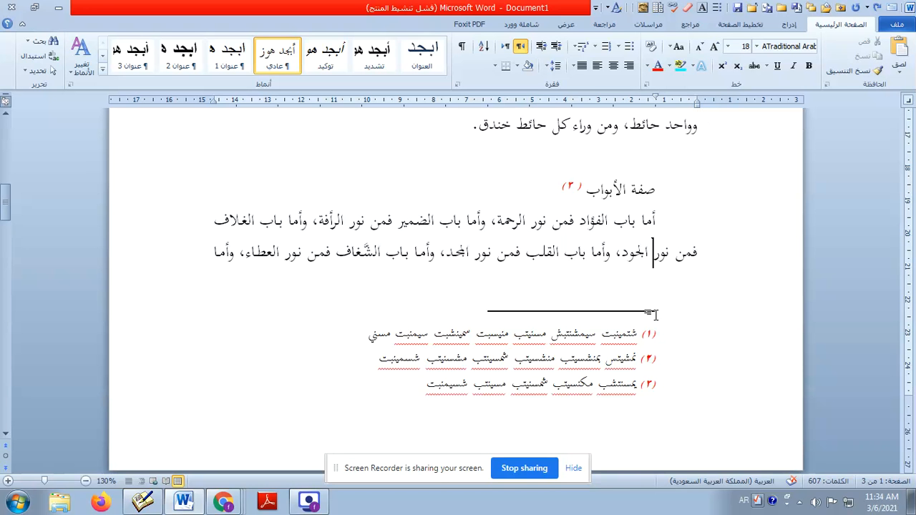
pyautogui.moveTo(697, 106); pyautogui.dragTo(696, 105)
pyautogui.moveTo(698, 106); pyautogui.dragTo(702, 115)
pyautogui.scroll(4, 701, 143)
pyautogui.scroll(-1, 701, 118)
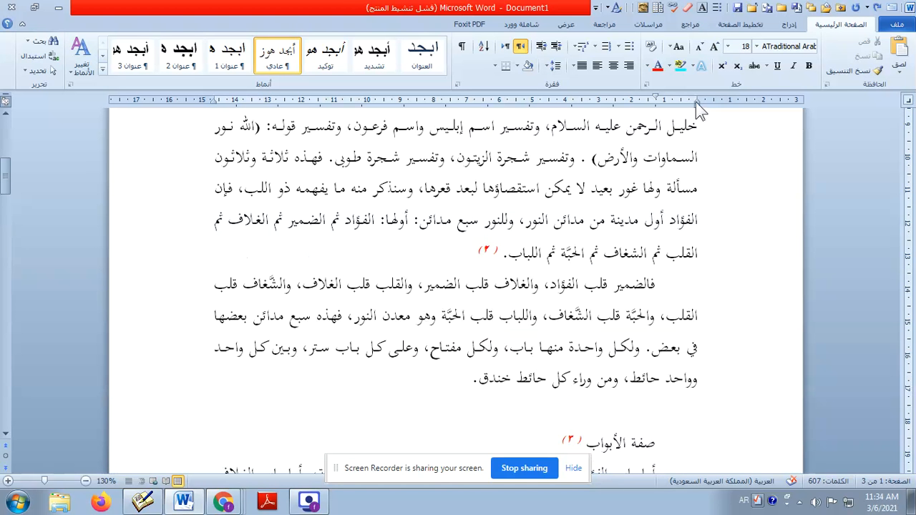
pyautogui.scroll(-4, 681, 197)
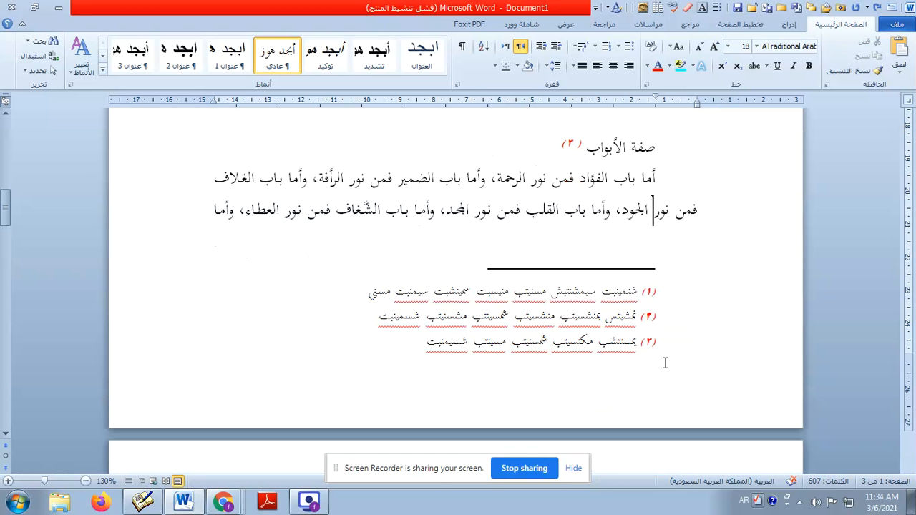
pyautogui.scroll(-1, 561, 323)
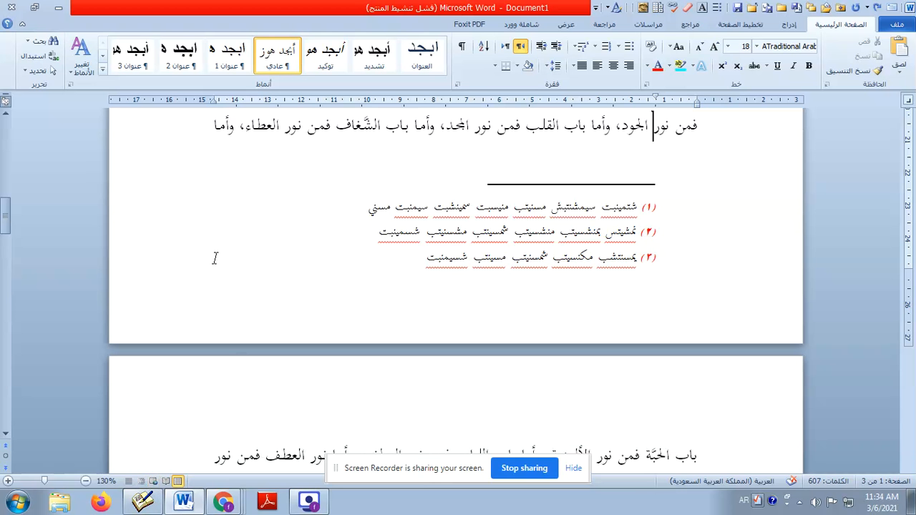
# Switch out of Print Layout, open the notes pane from a footnote reference and show the footnote separator (فاصل الحواشي السفلية)
pyautogui.click(152, 481)
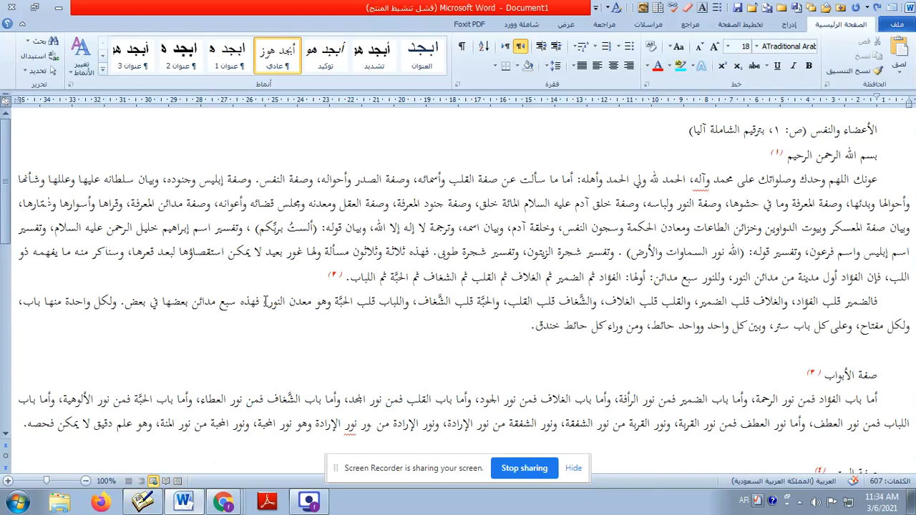
pyautogui.scroll(-4, 580, 273)
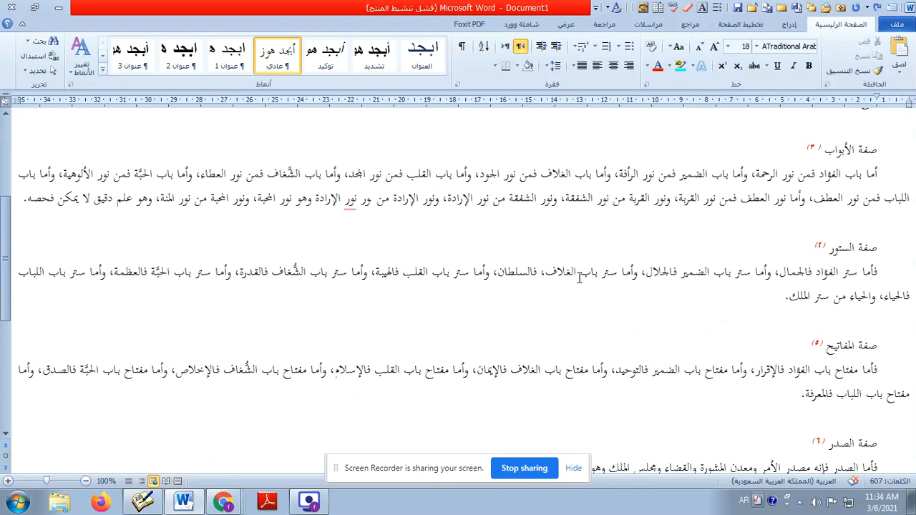
pyautogui.scroll(4, 579, 277)
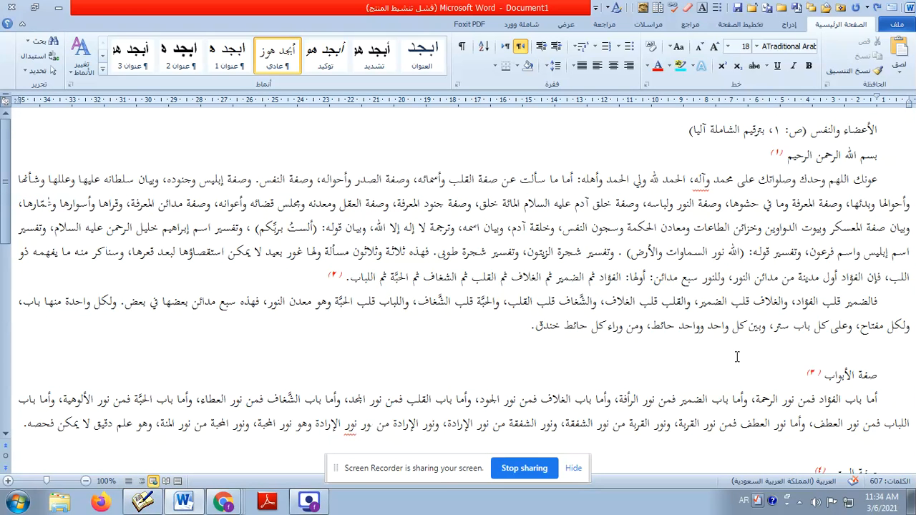
pyautogui.click(811, 373)
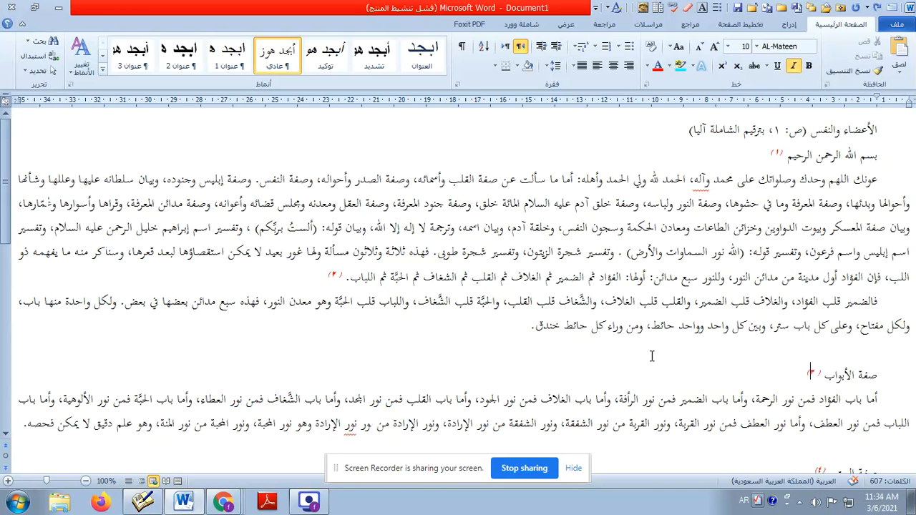
pyautogui.doubleClick(337, 274)
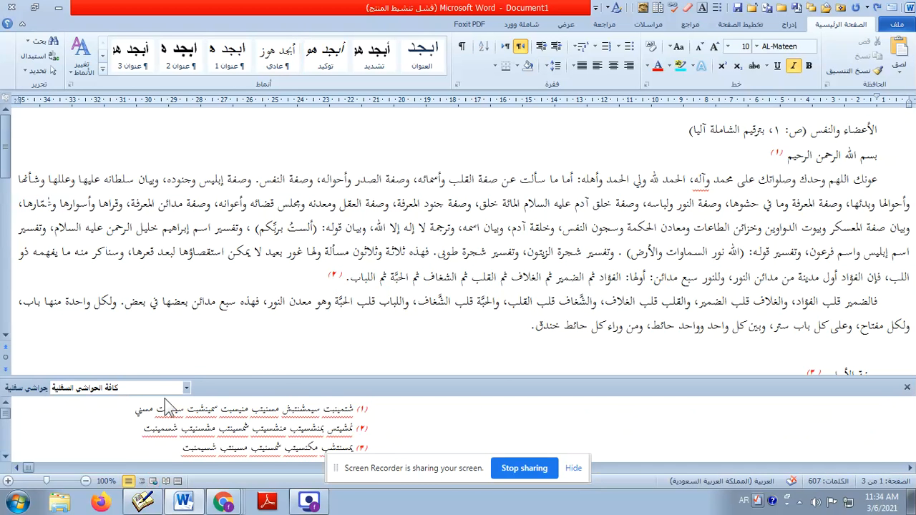
pyautogui.scroll(-3, 401, 322)
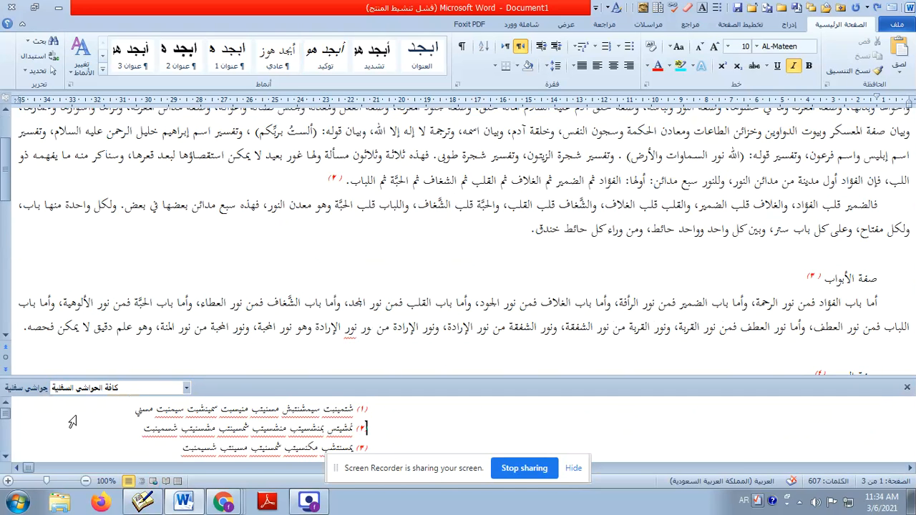
pyautogui.click(187, 388)
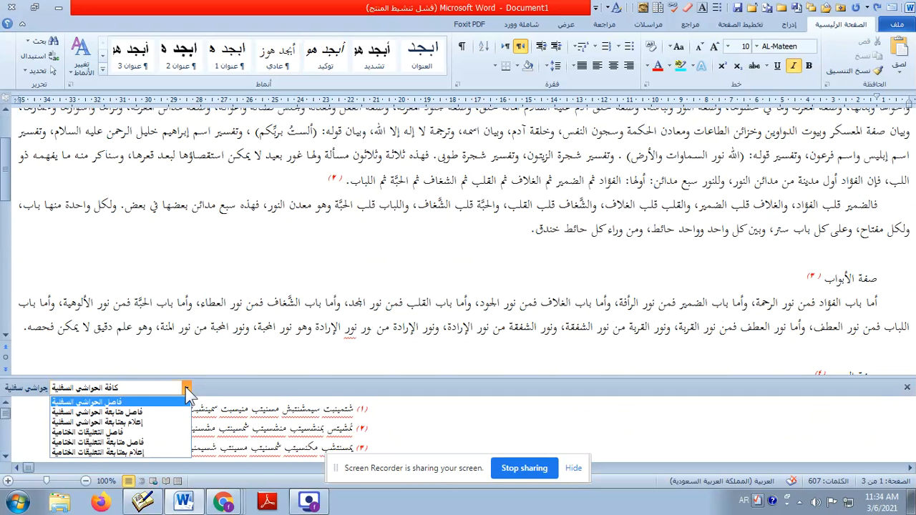
pyautogui.click(134, 402)
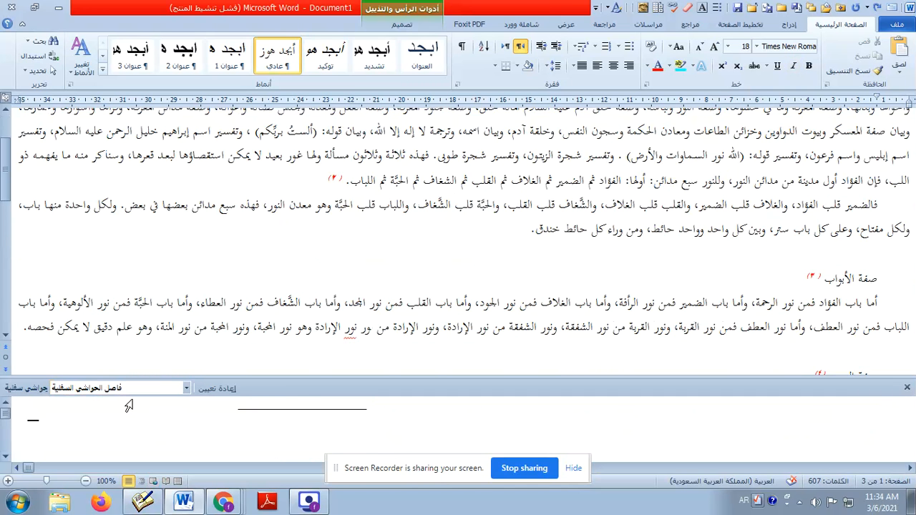
# Remove the indent in front of the footnote separator line so that it starts at the text margin
pyautogui.click(187, 387)
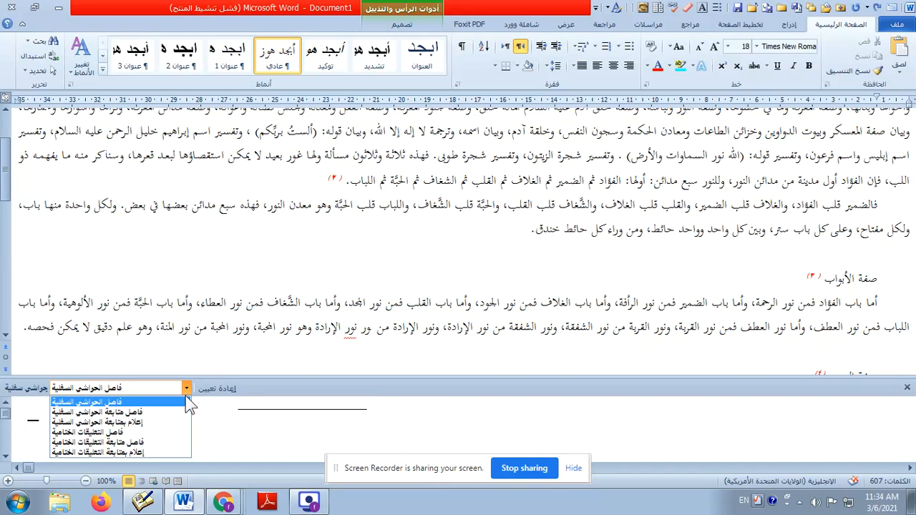
pyautogui.click(242, 414)
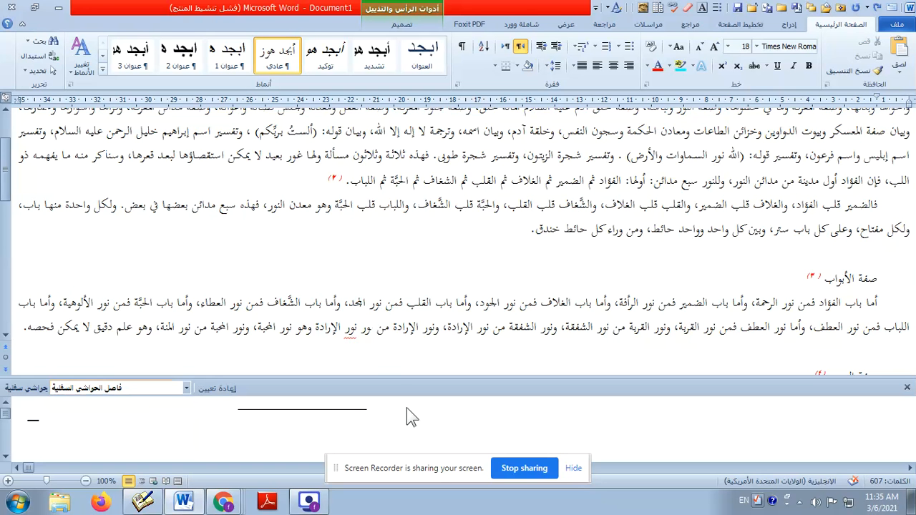
pyautogui.click(878, 94)
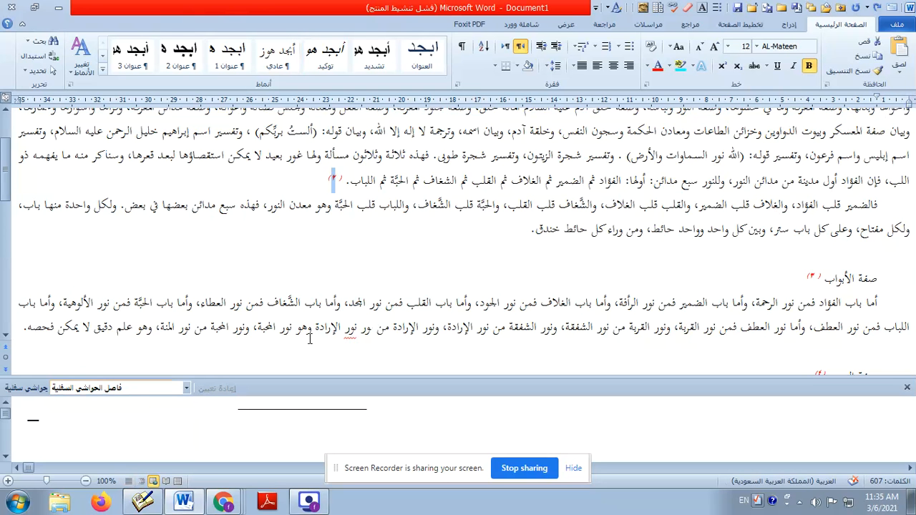
pyautogui.click(338, 416)
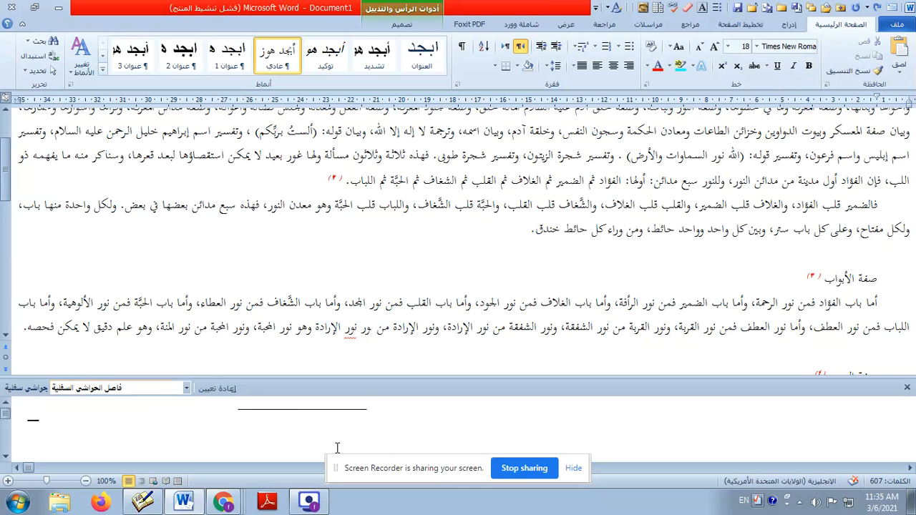
pyautogui.hotkey('alt', 'shift')
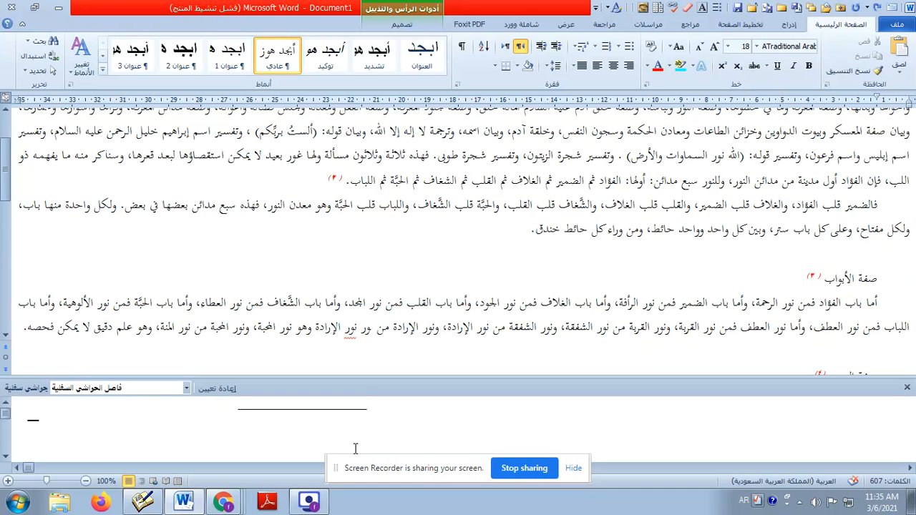
pyautogui.press('Left')
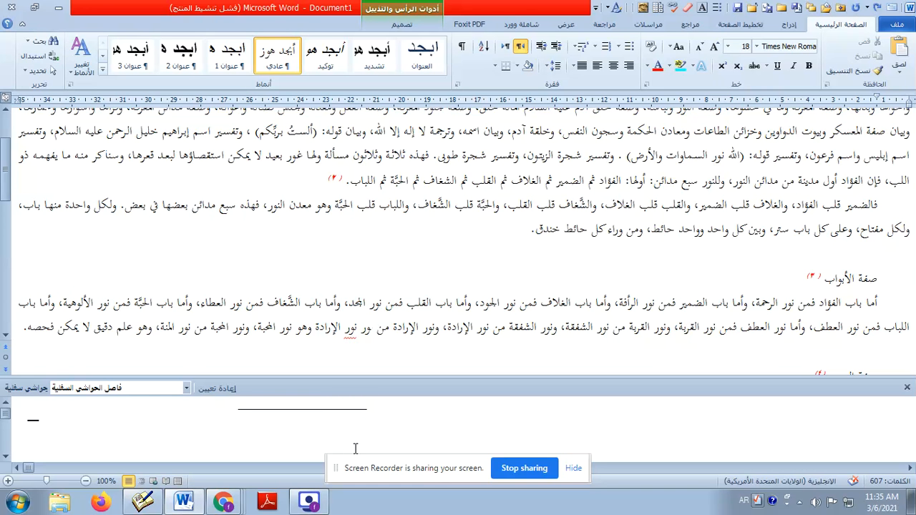
pyautogui.press('Right')
pyautogui.press('BackSpace')
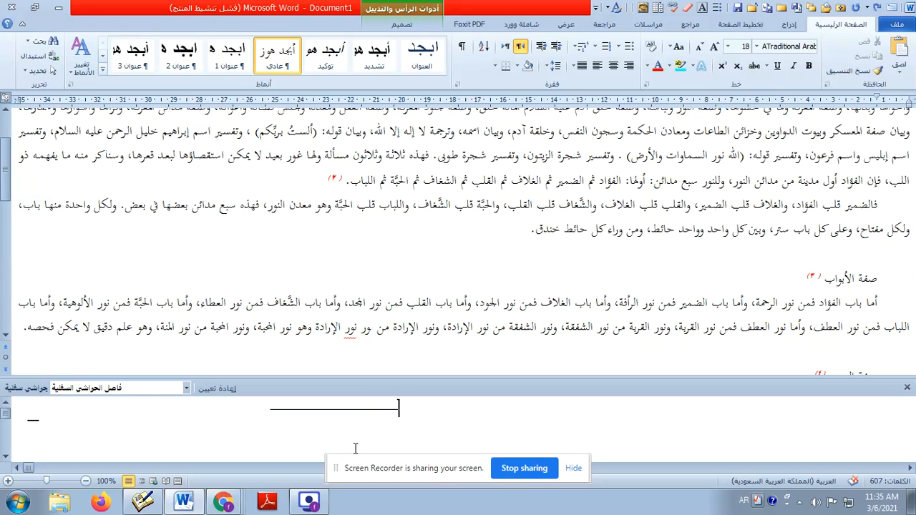
pyautogui.hotkey('ctrl', 'z')
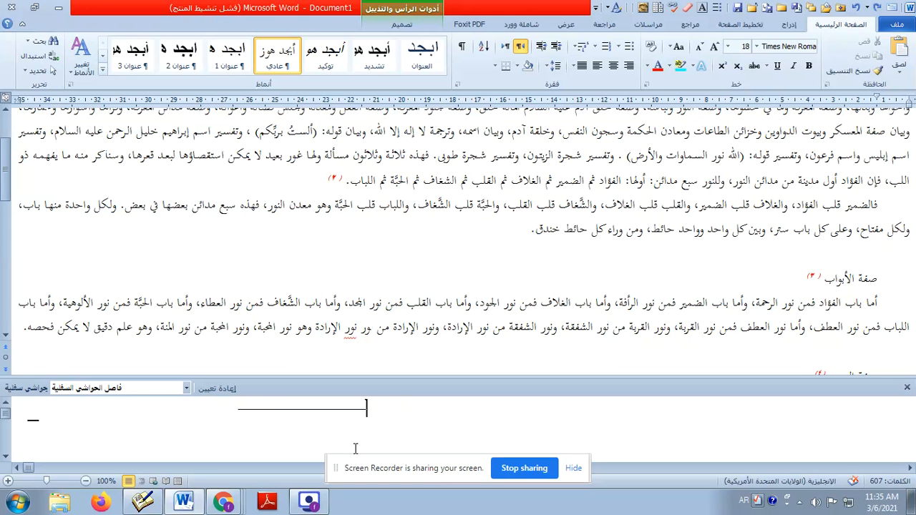
pyautogui.press('BackSpace')
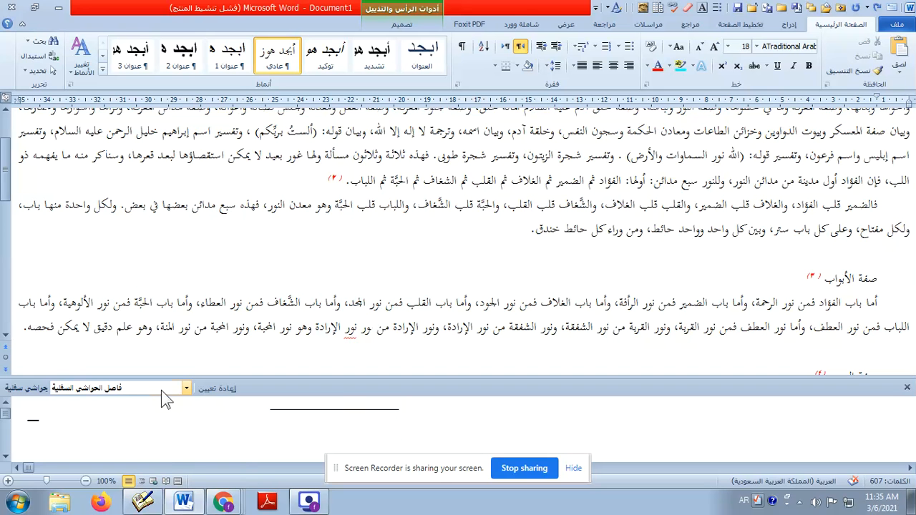
# Return to Print Layout view and check the separator line's alignment with the body text margin
pyautogui.click(179, 481)
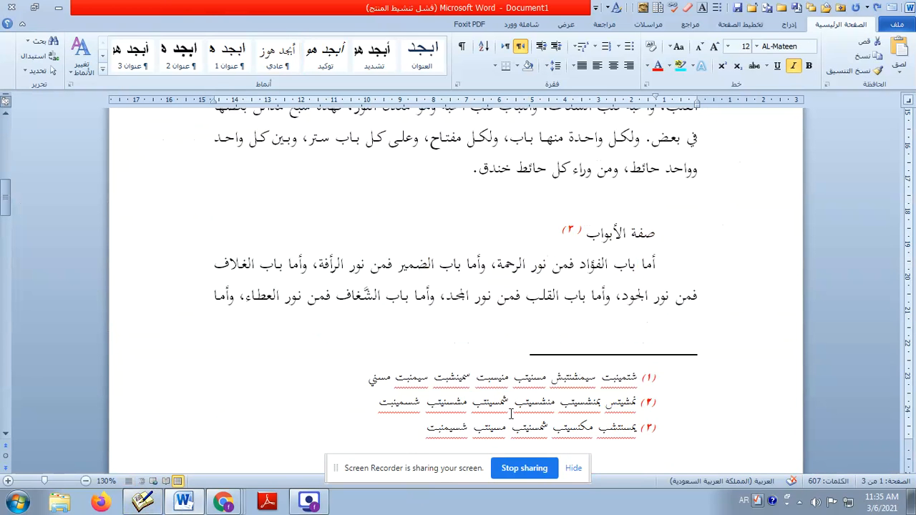
pyautogui.click(683, 367)
pyautogui.click(696, 359)
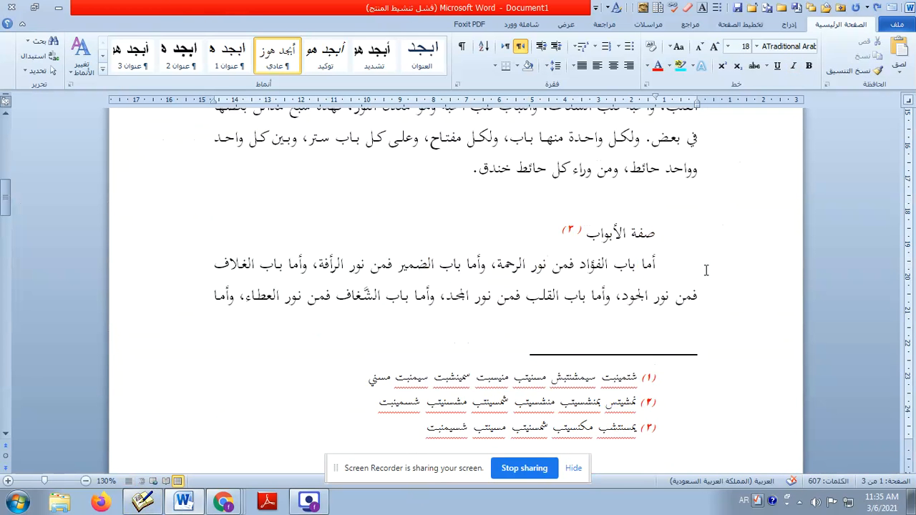
pyautogui.moveTo(699, 106); pyautogui.dragTo(704, 116)
# Remove the first-line indent from all the footnotes by setting their special indentation to none (بلا)
pyautogui.click(623, 401)
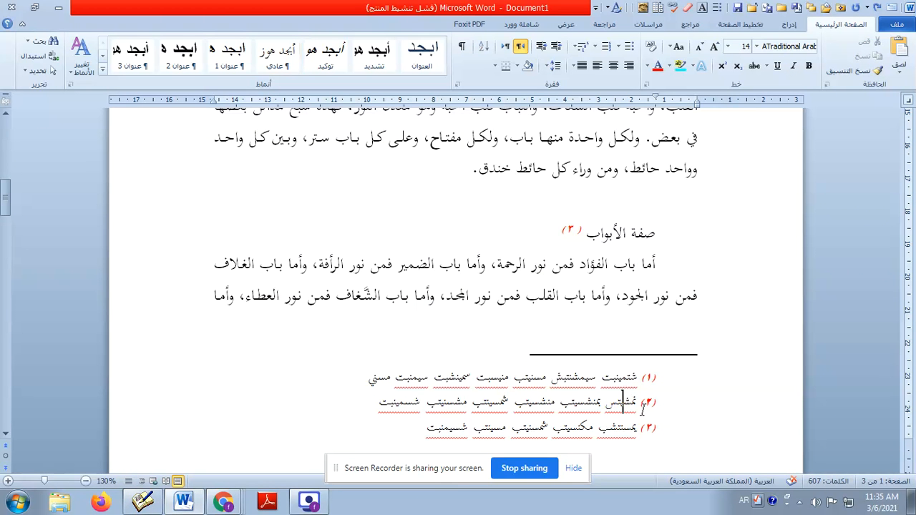
pyautogui.hotkey('ctrl', 'a')
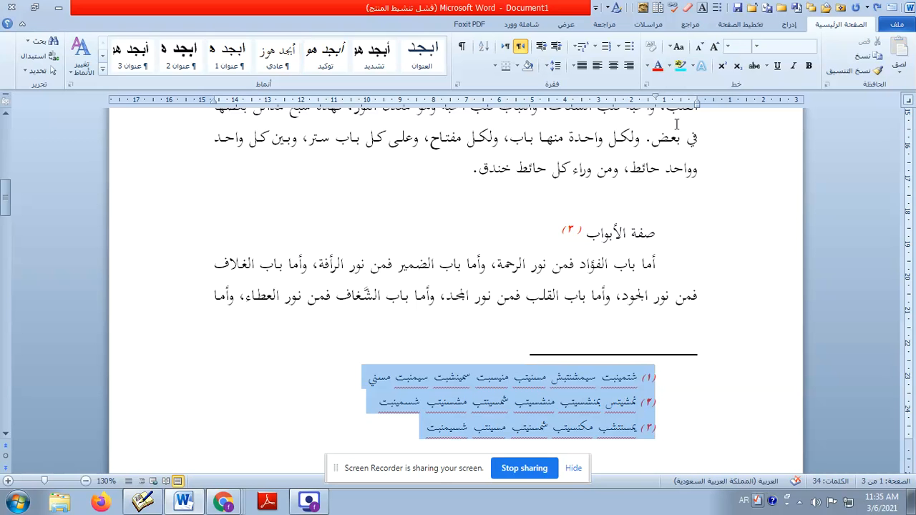
pyautogui.moveTo(656, 98)
pyautogui.mouseDown()
pyautogui.moveTo(701, 98)
pyautogui.moveTo(694, 100)
pyautogui.mouseUp()
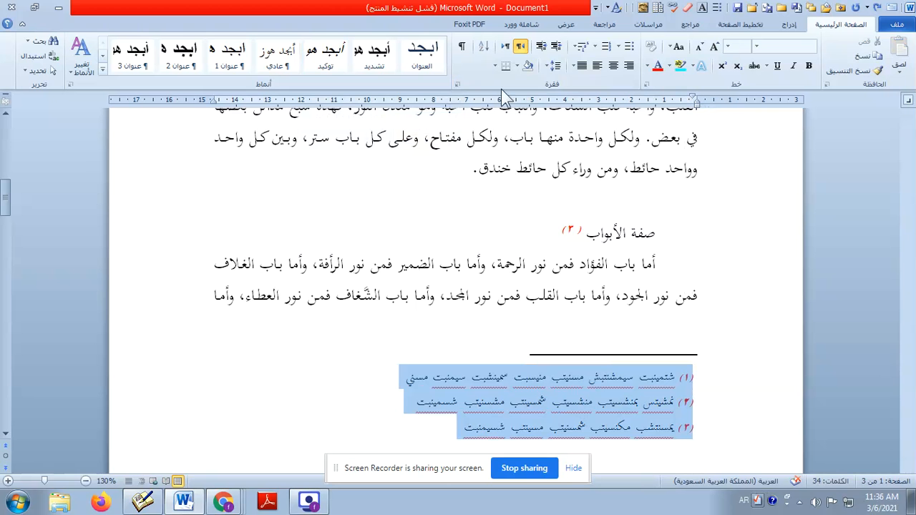
pyautogui.click(458, 84)
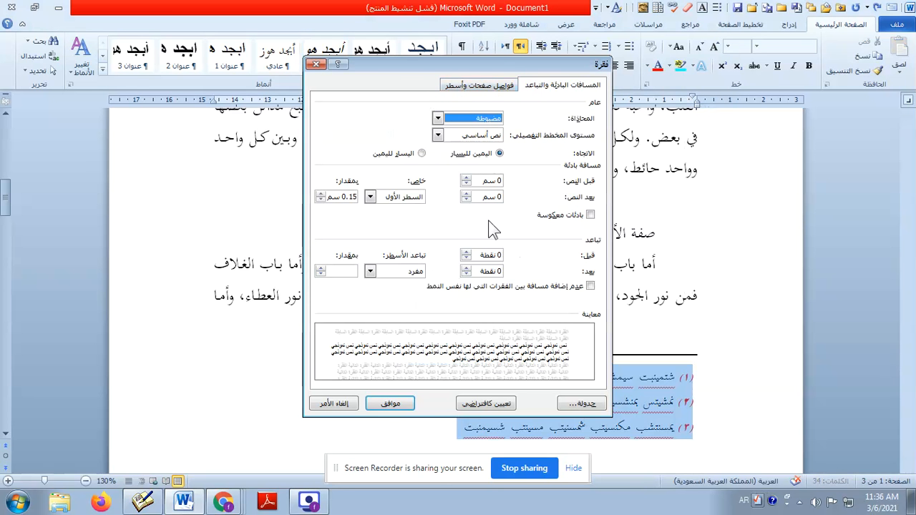
pyautogui.click(370, 197)
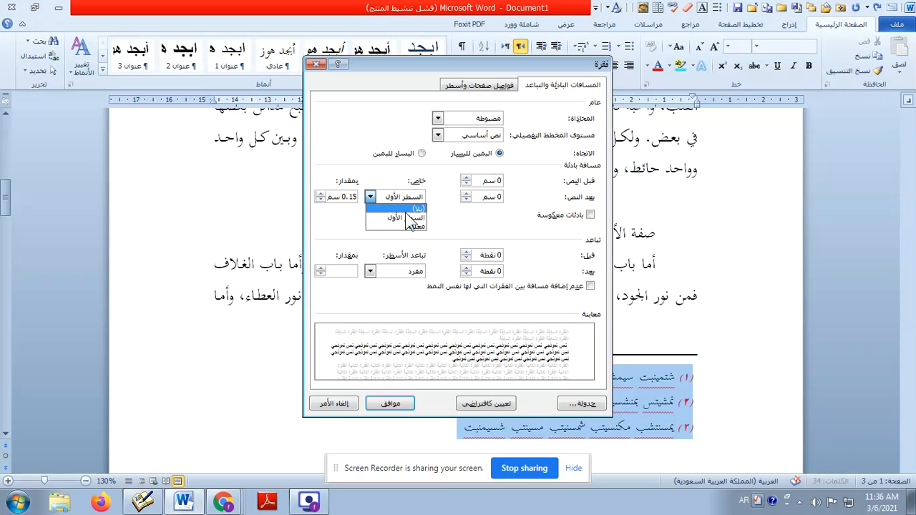
pyautogui.click(416, 208)
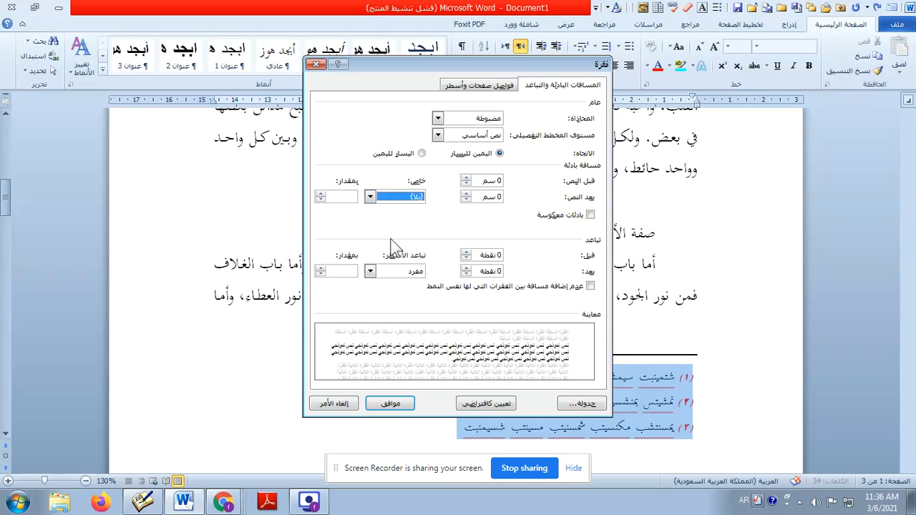
pyautogui.click(391, 403)
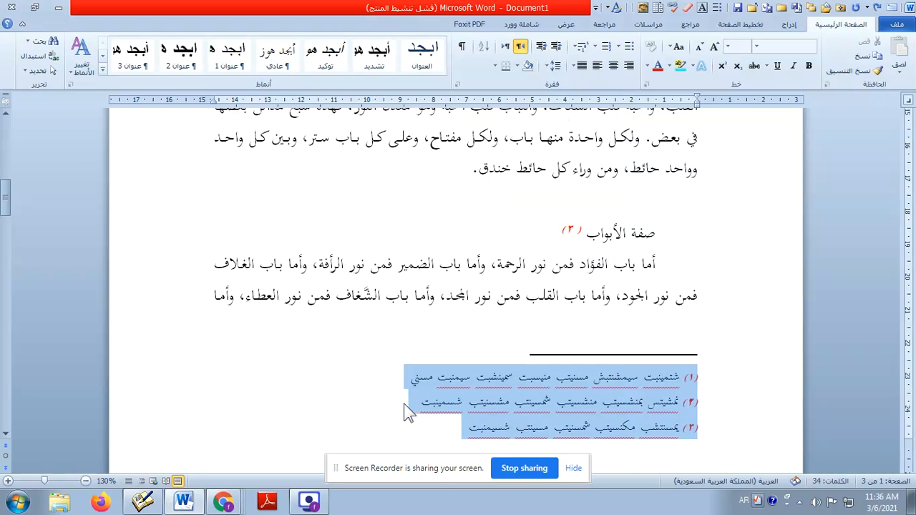
pyautogui.click(693, 381)
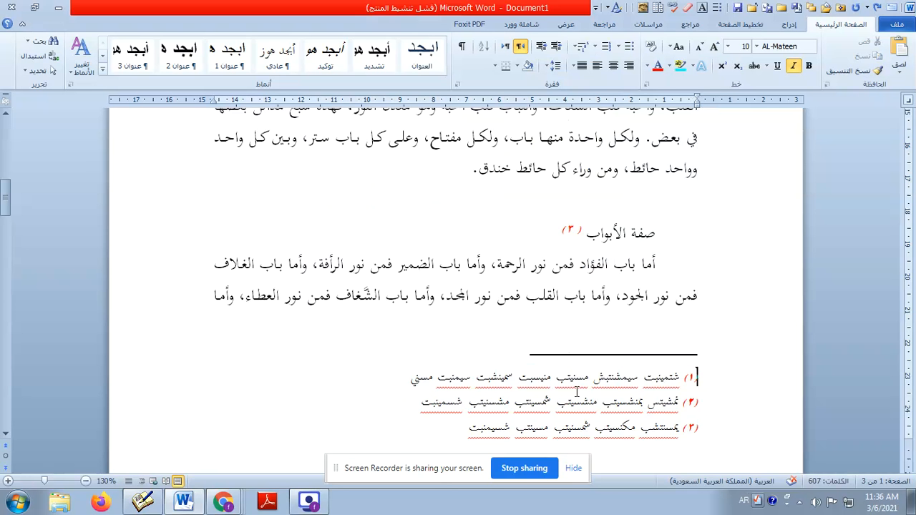
# Copy the footnote reference that follows the heading صفة الأبواب
pyautogui.scroll(-3, 565, 335)
pyautogui.scroll(5, 549, 327)
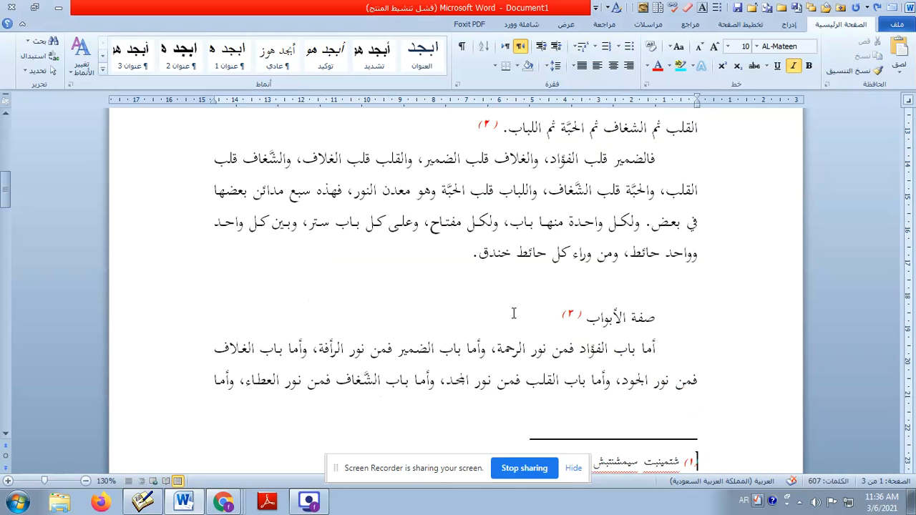
pyautogui.scroll(-2, 514, 313)
pyautogui.moveTo(551, 187); pyautogui.dragTo(581, 190)
pyautogui.click(583, 192)
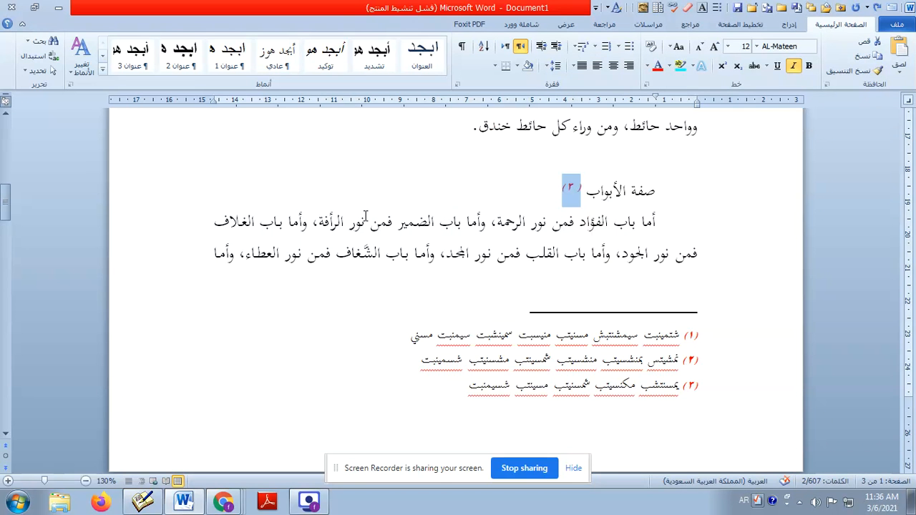
pyautogui.click(203, 253)
pyautogui.hotkey('ctrl', 'v')
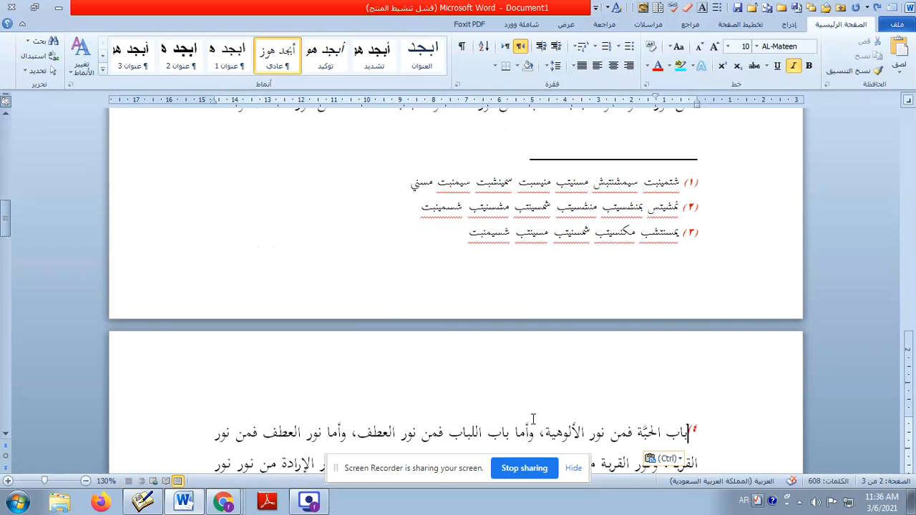
pyautogui.press('BackSpace')
# Paste the copied footnote reference after the word العطاء and again after فمن in the first page's last line
pyautogui.scroll(4, 391, 305)
pyautogui.click(249, 400)
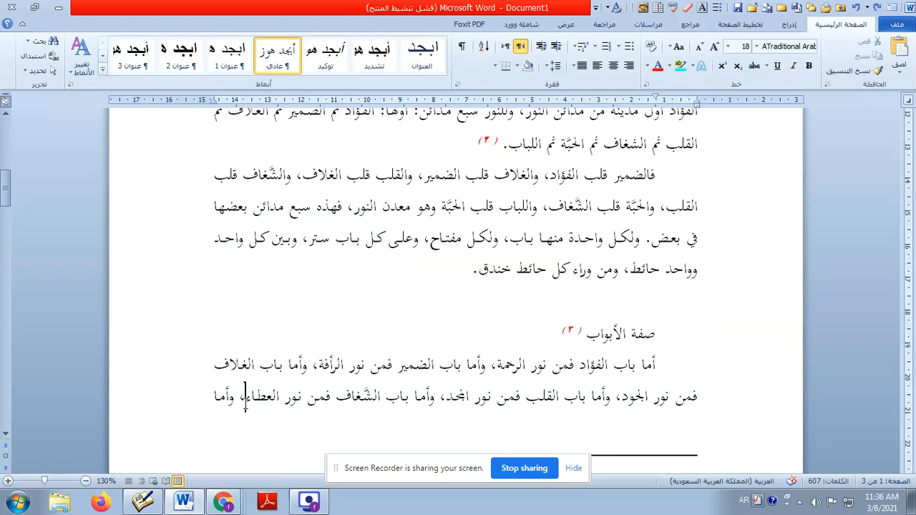
pyautogui.write('٤')
pyautogui.scroll(-3, 274, 364)
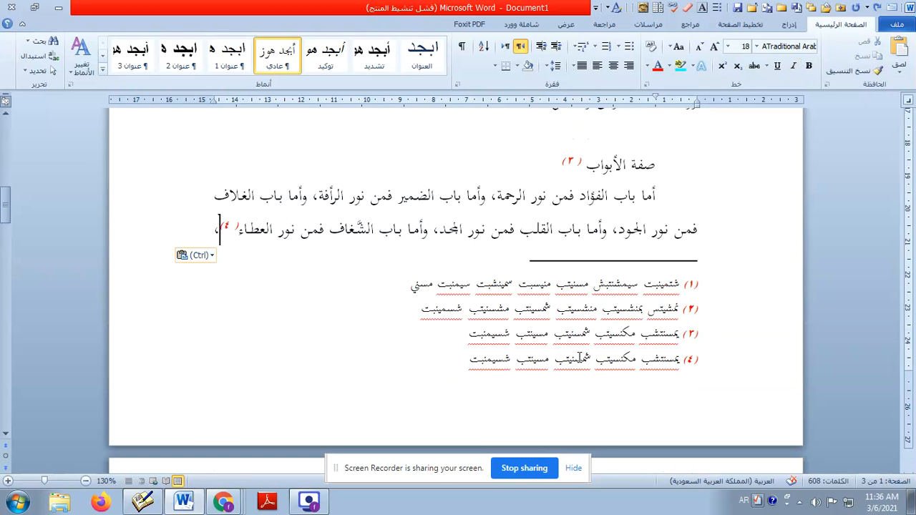
pyautogui.scroll(-5, 579, 360)
pyautogui.scroll(5, 580, 360)
pyautogui.click(297, 236)
pyautogui.write('(٤)')
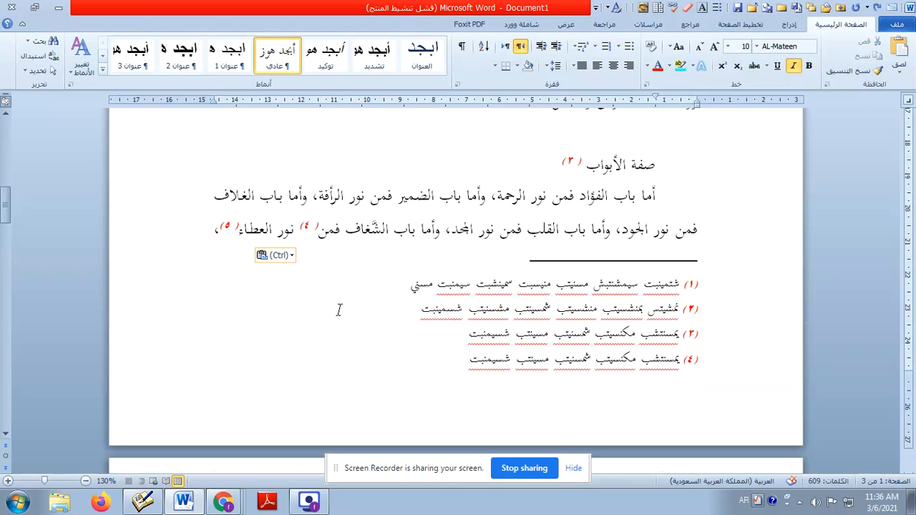
# Compare the footnote references in the first page's last line with the footnotes listed under that page and the following one
pyautogui.click(226, 228)
pyautogui.scroll(-4, 702, 358)
pyautogui.scroll(3, 702, 358)
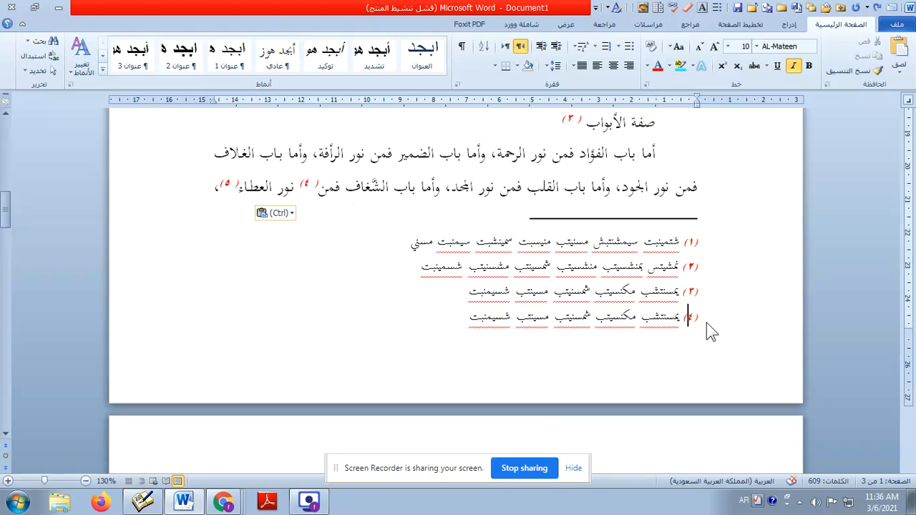
pyautogui.click(707, 323)
pyautogui.click(232, 191)
pyautogui.click(204, 187)
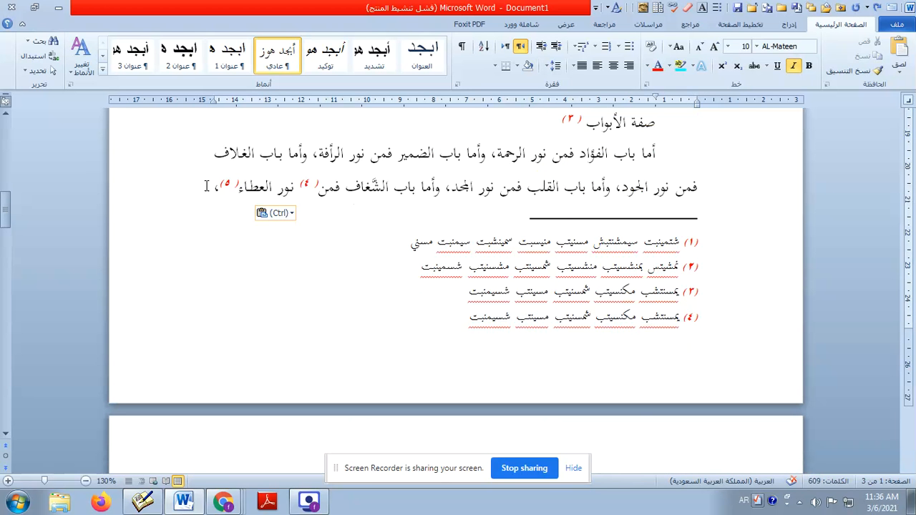
pyautogui.scroll(-15, 716, 389)
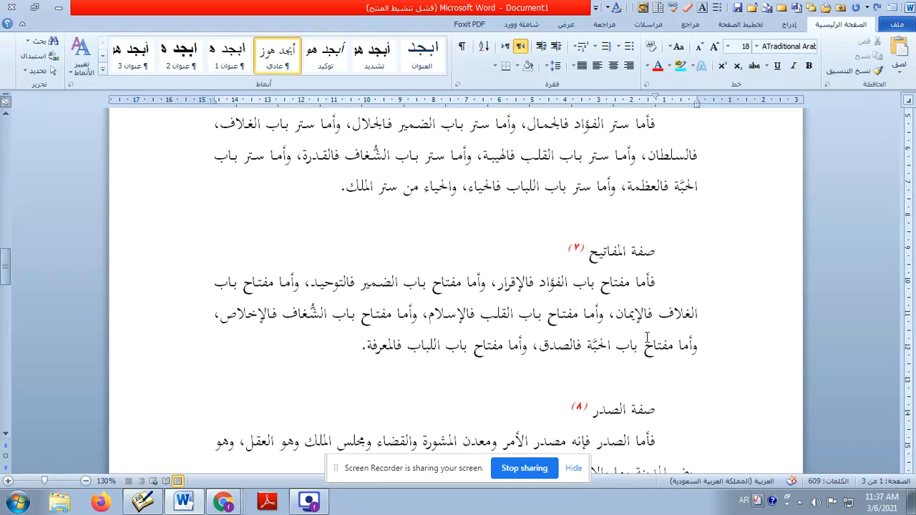
pyautogui.scroll(20, 537, 274)
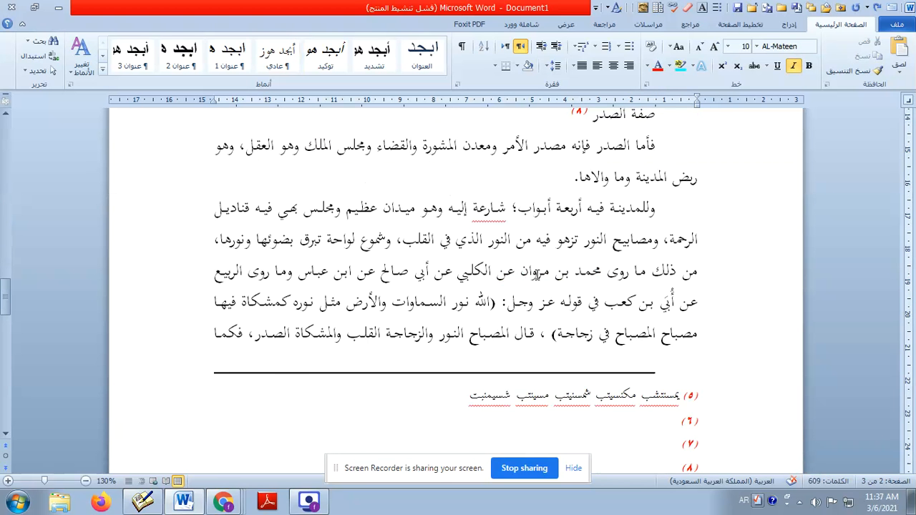
pyautogui.click(247, 229)
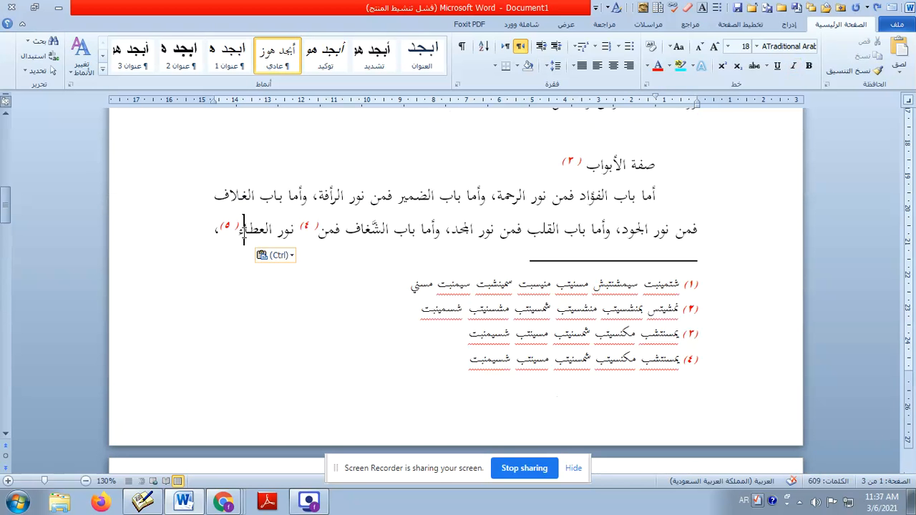
pyautogui.scroll(-3, 261, 229)
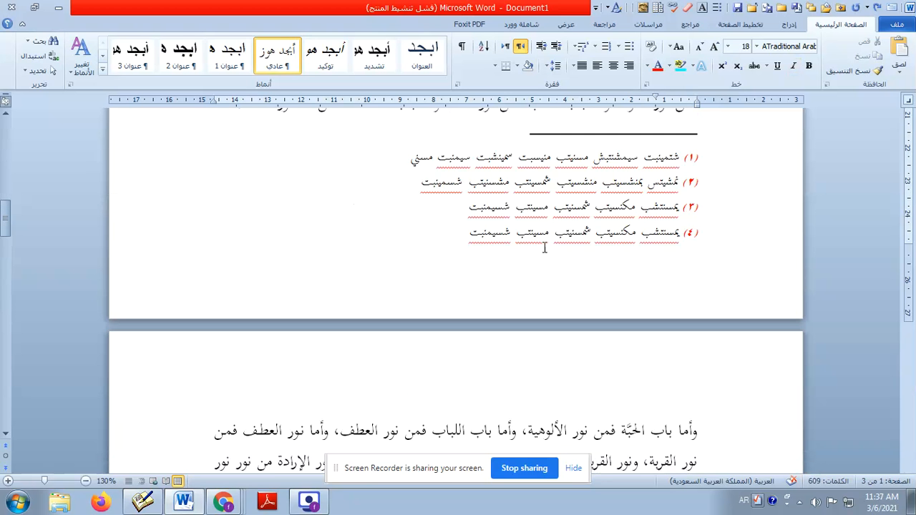
pyautogui.scroll(3, 261, 215)
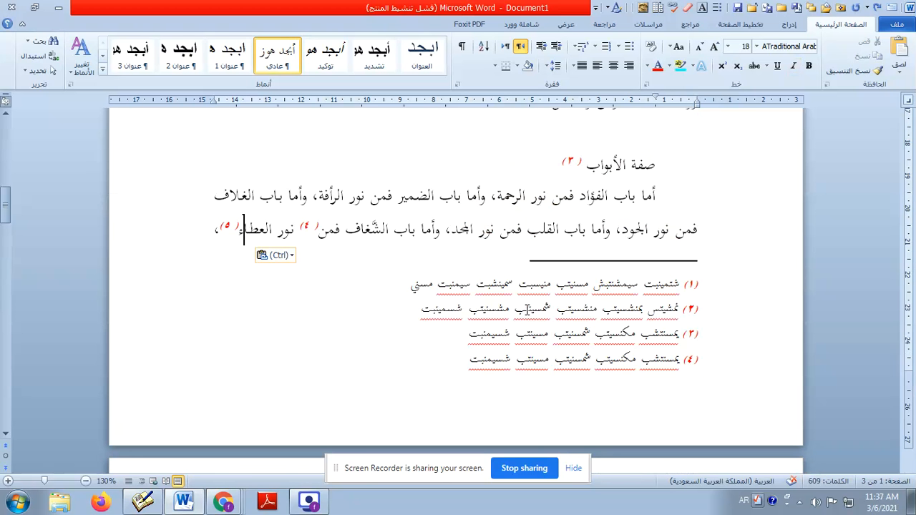
pyautogui.scroll(-20, 565, 323)
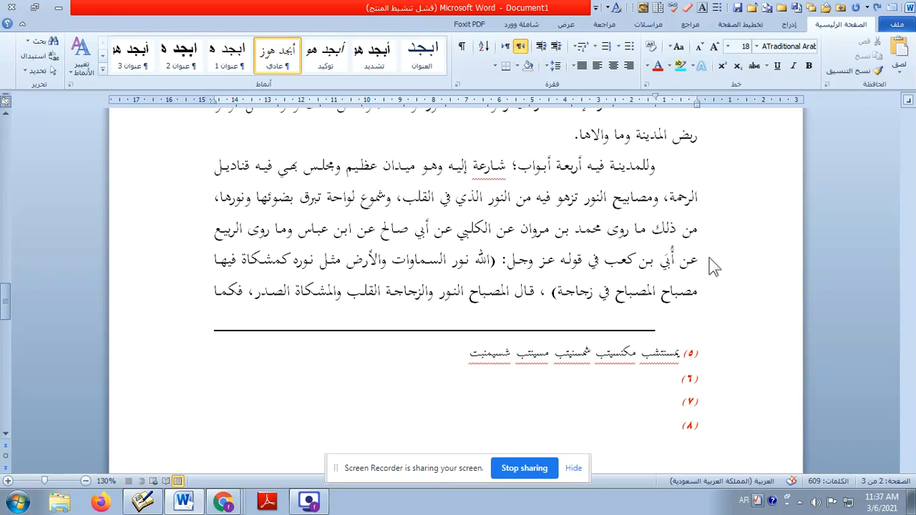
# Set the footnote numbering to restart on each page (إعادة ترقيم كل صفحة) and apply it
pyautogui.click(702, 26)
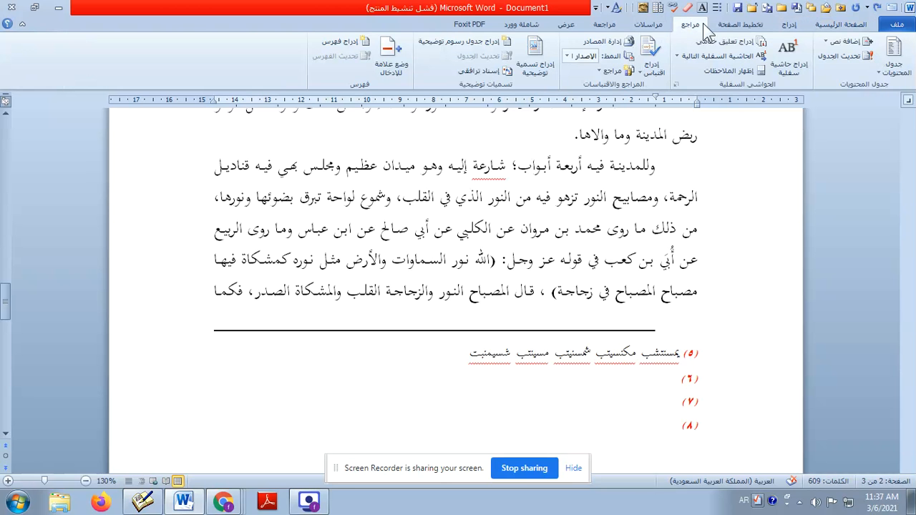
pyautogui.click(676, 84)
pyautogui.click(434, 281)
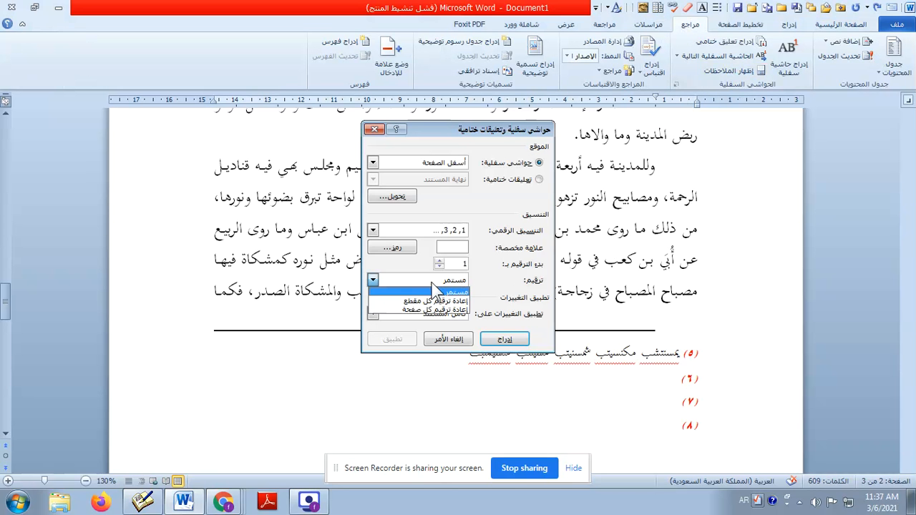
pyautogui.click(445, 301)
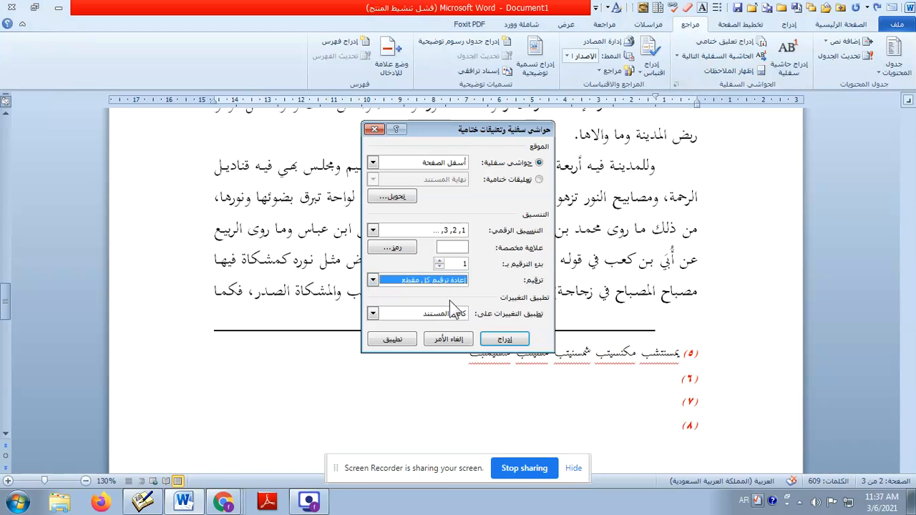
pyautogui.click(449, 282)
pyautogui.click(445, 309)
pyautogui.click(397, 343)
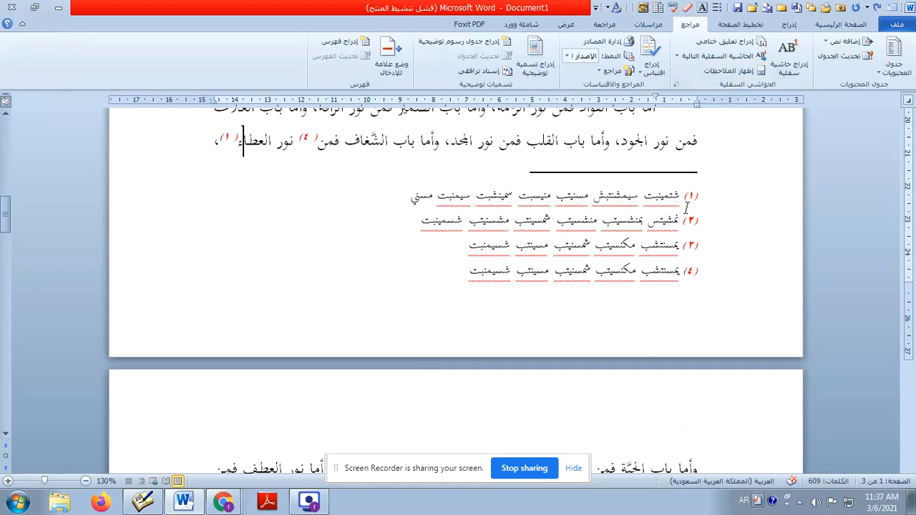
# Check the number of the reference after العطاء against the footnotes on both pages and examine the second page's separator line
pyautogui.click(269, 142)
pyautogui.click(316, 141)
pyautogui.doubleClick(242, 140)
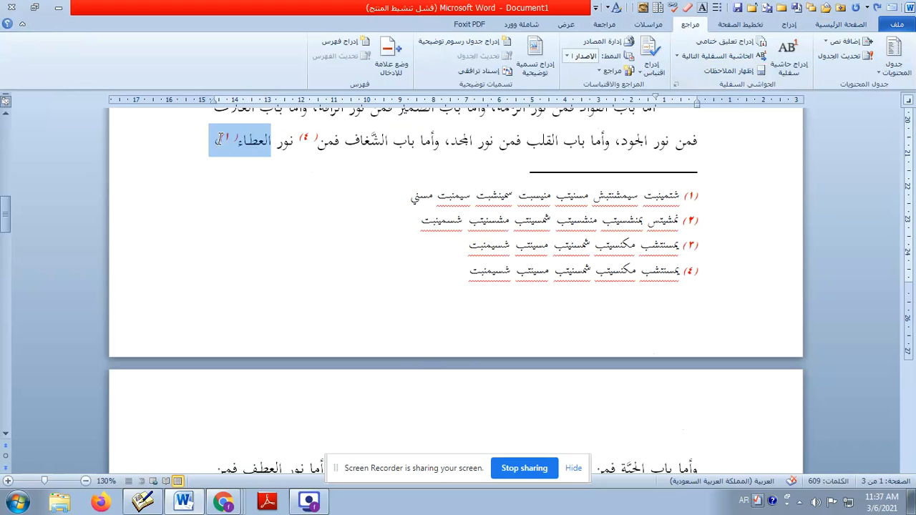
pyautogui.click(226, 143)
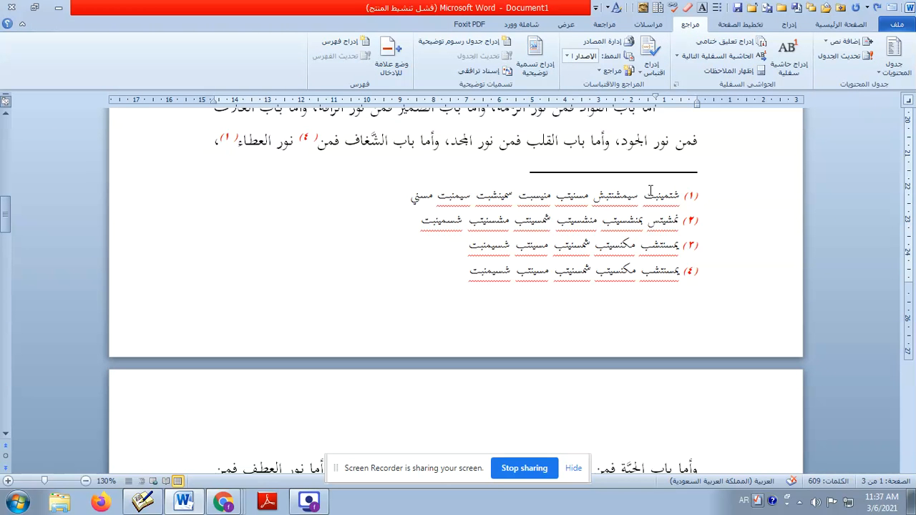
pyautogui.scroll(-4, 364, 284)
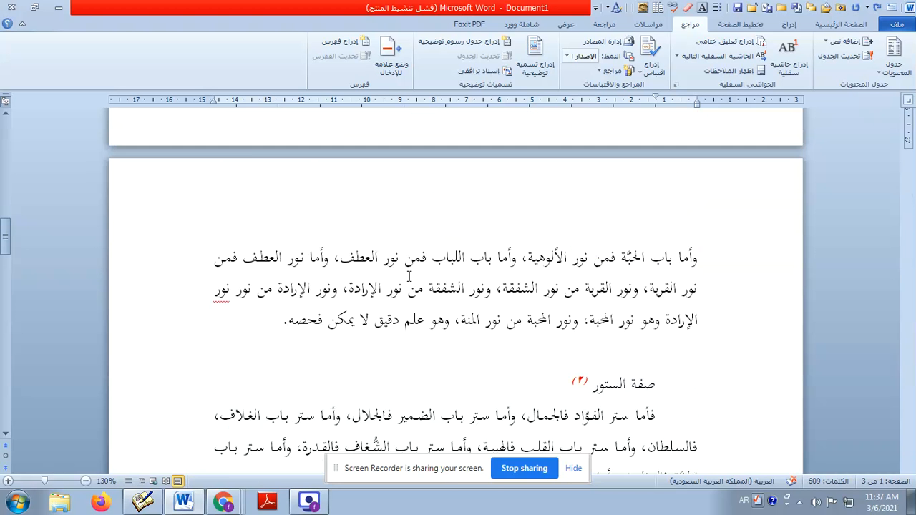
pyautogui.scroll(3, 600, 312)
pyautogui.scroll(3, 674, 257)
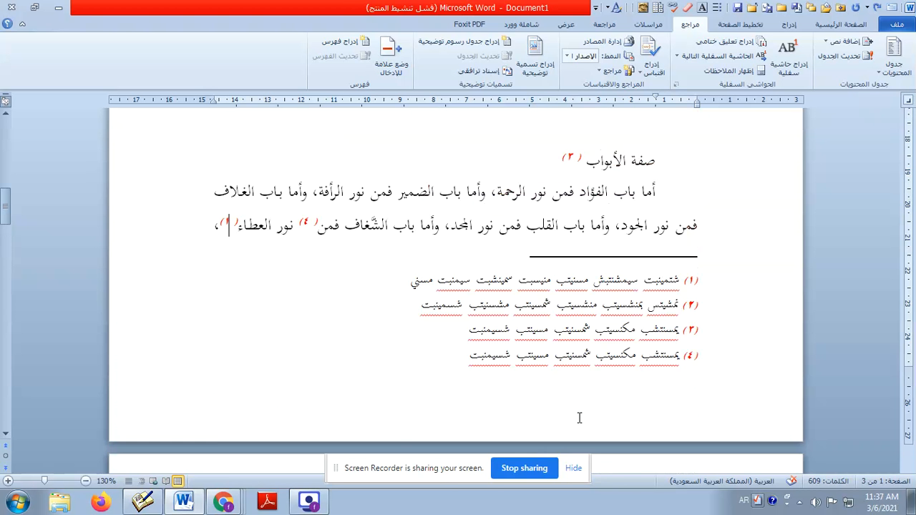
pyautogui.scroll(-12, 580, 419)
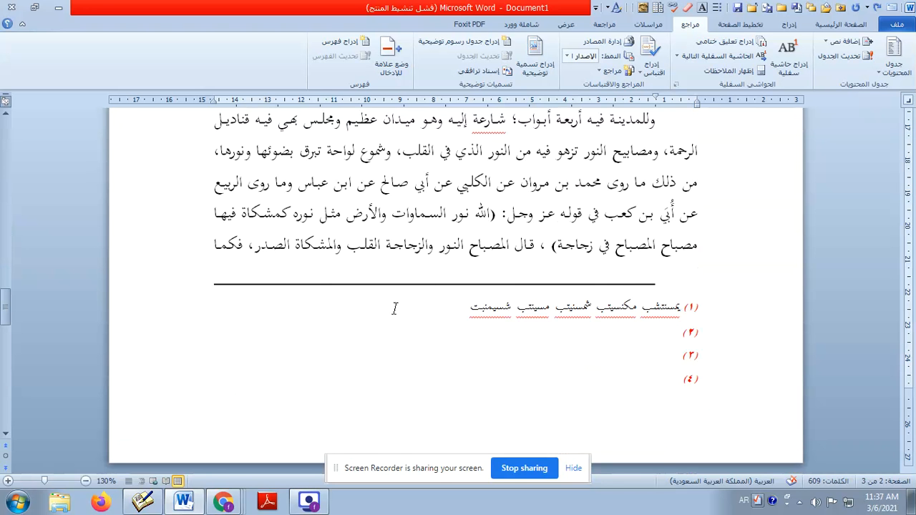
pyautogui.click(581, 308)
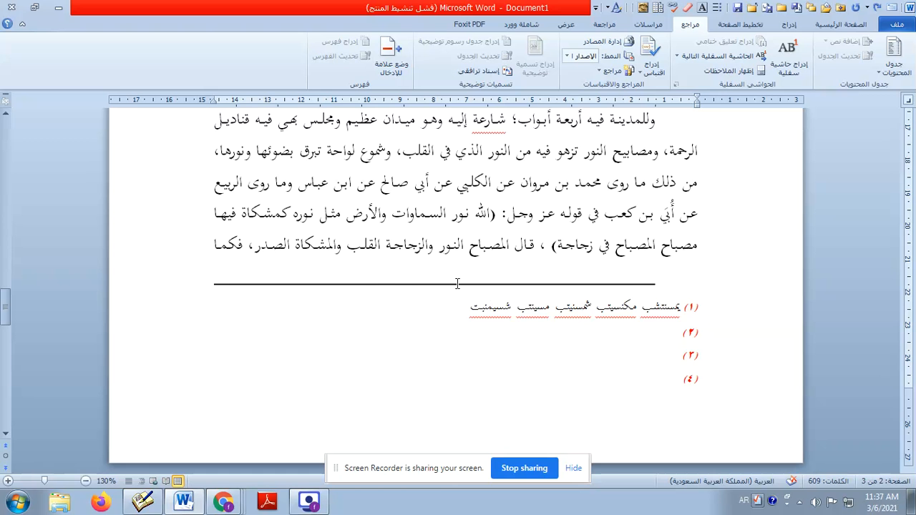
pyautogui.click(457, 284)
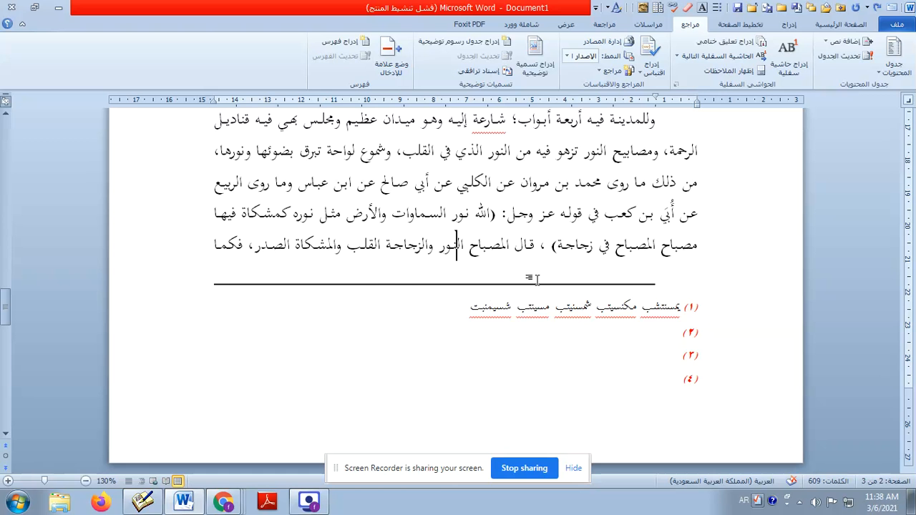
pyautogui.click(706, 306)
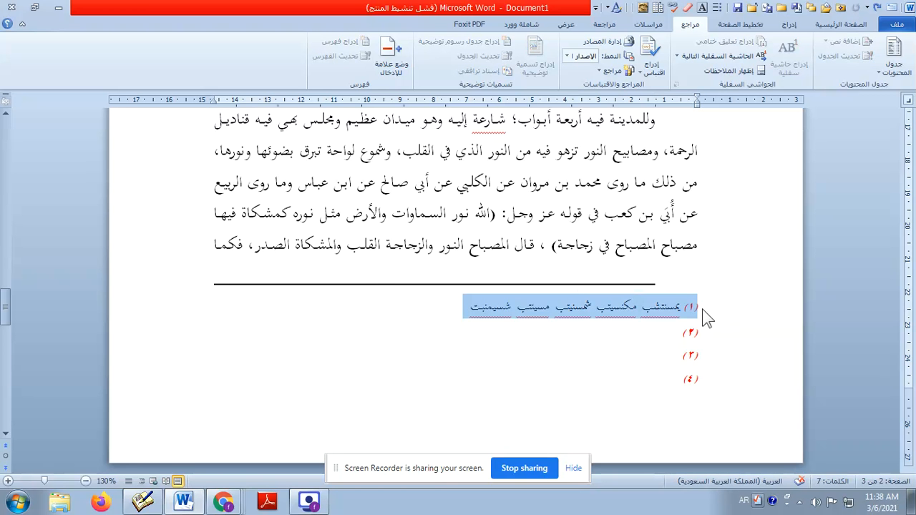
pyautogui.click(698, 306)
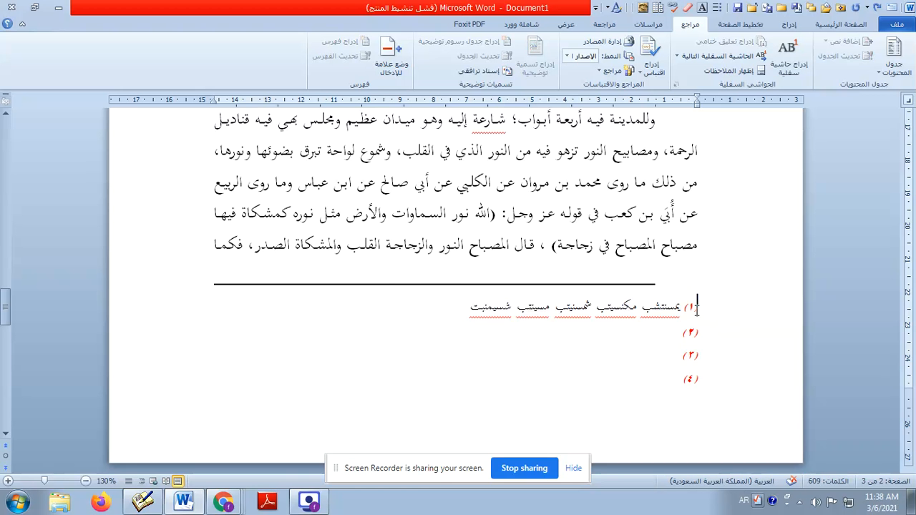
# Trace the reference after العطاء on the first page to its footnote below the second page's long separator line
pyautogui.scroll(10, 552, 344)
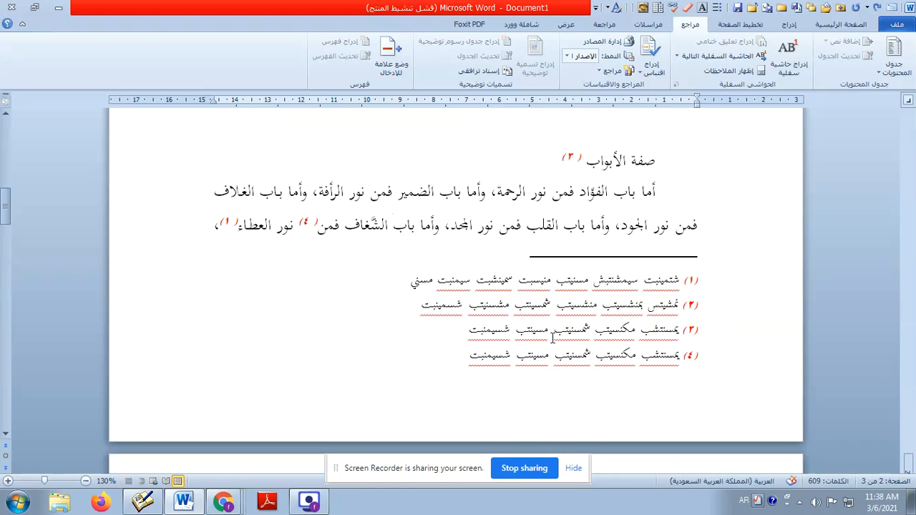
pyautogui.click(239, 227)
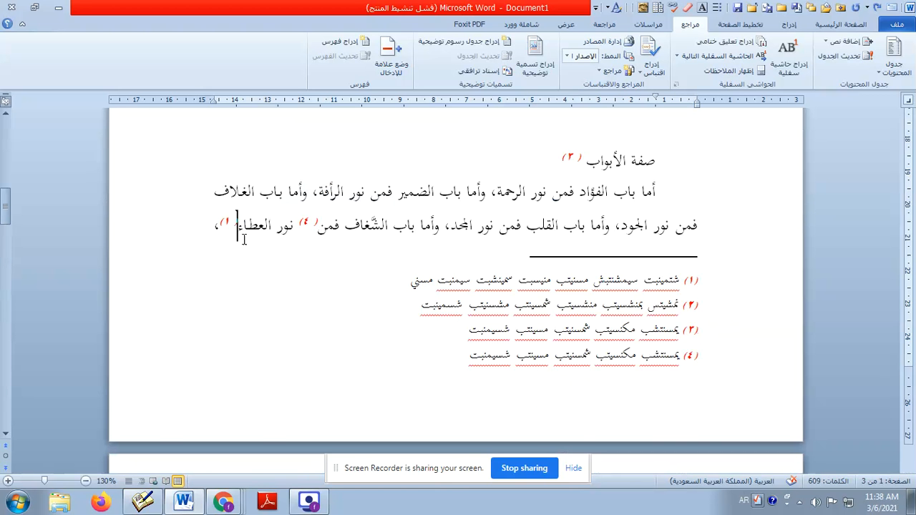
pyautogui.scroll(-3, 269, 257)
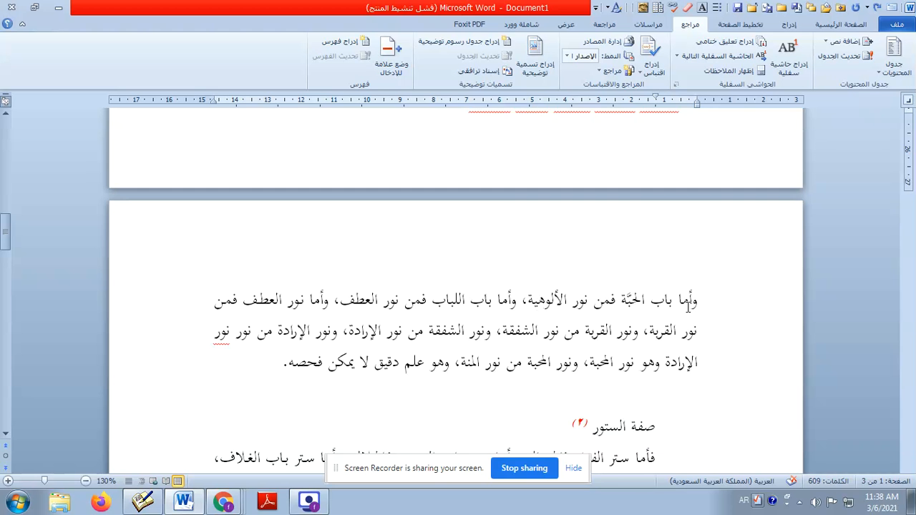
pyautogui.scroll(2, 688, 306)
pyautogui.scroll(-1, 688, 307)
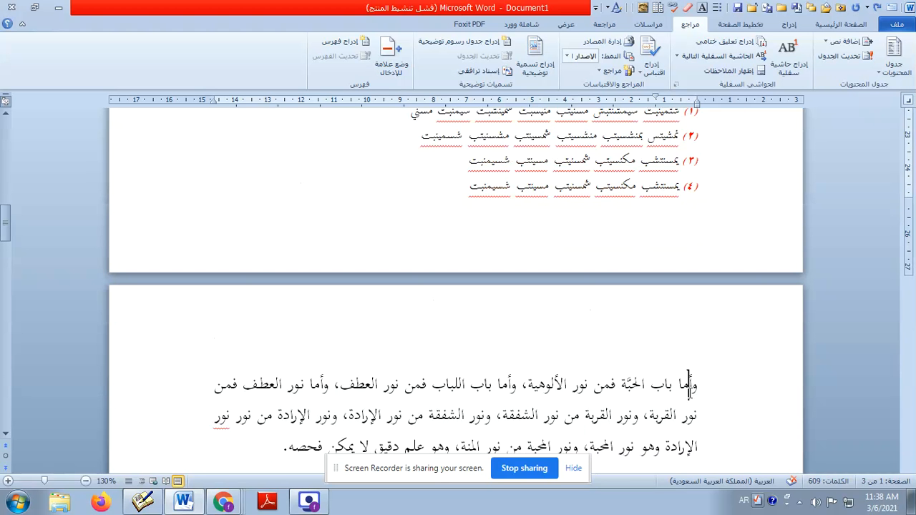
pyautogui.scroll(-10, 689, 384)
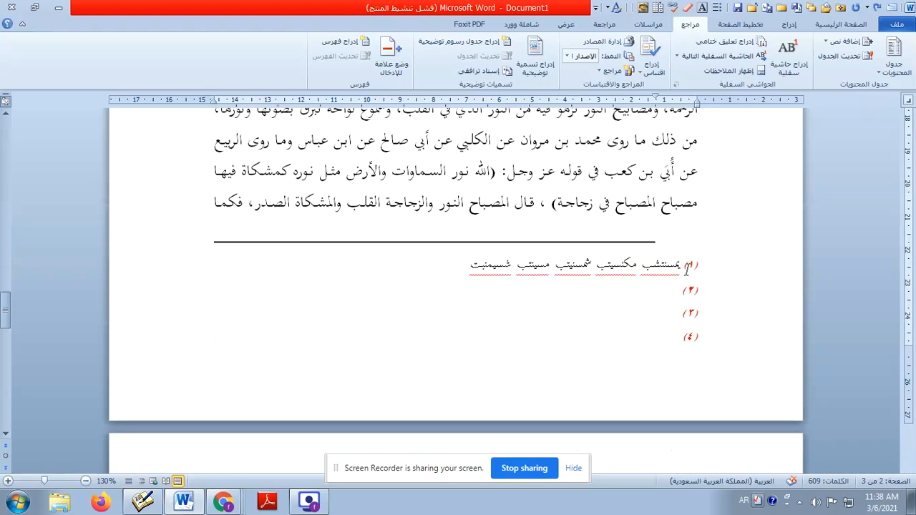
pyautogui.click(687, 267)
pyautogui.scroll(-1, 638, 234)
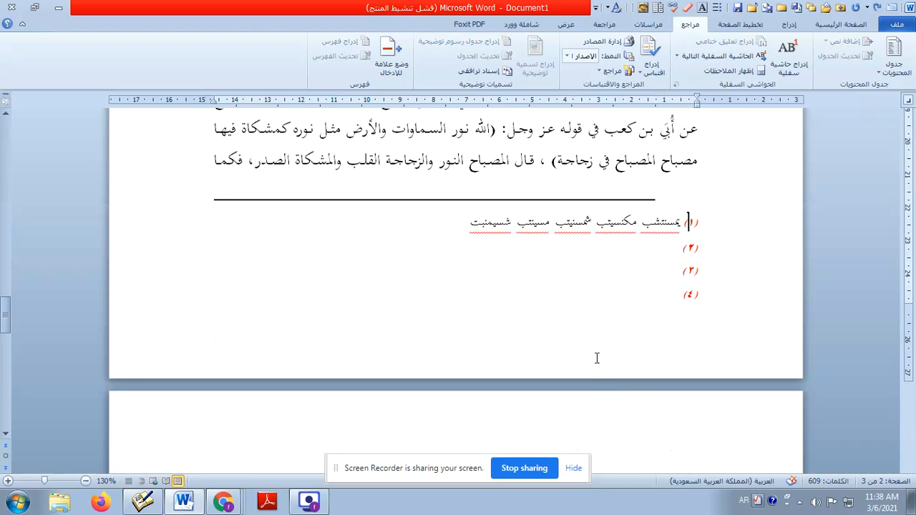
pyautogui.click(453, 192)
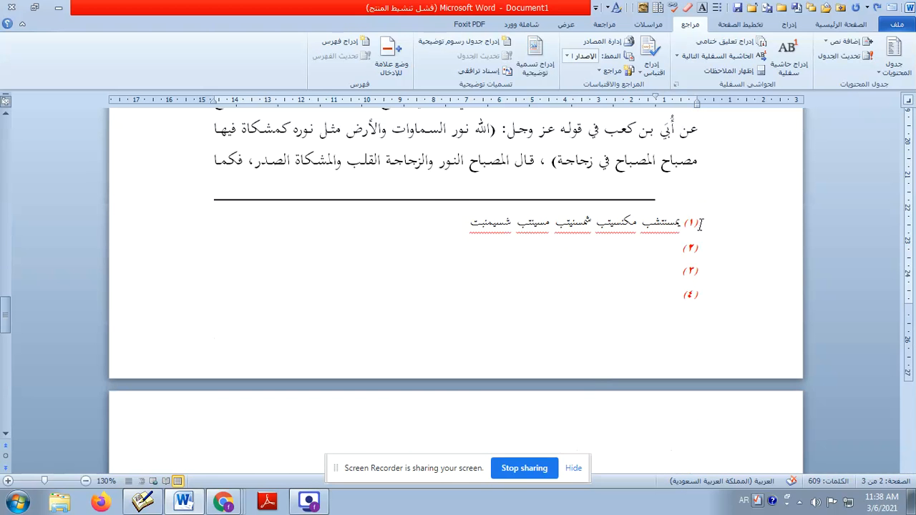
pyautogui.click(701, 223)
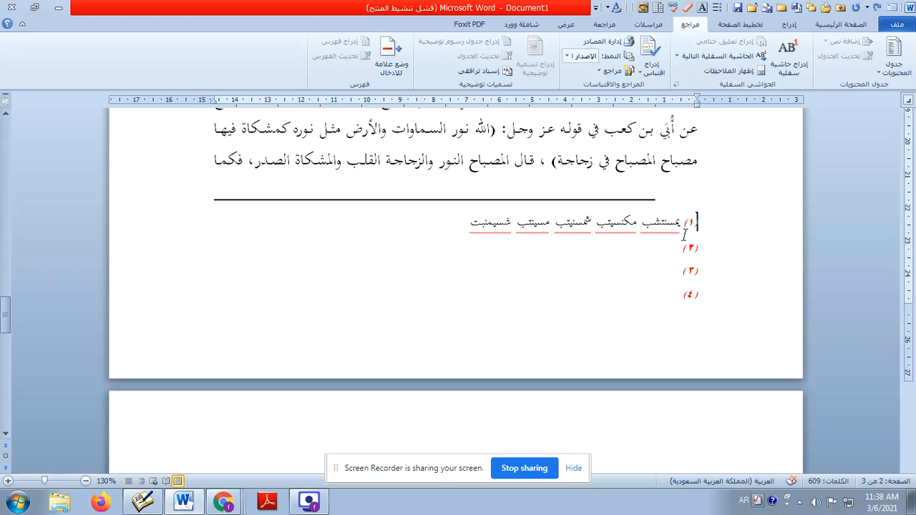
# Leave the print layout view and open the notes pane showing all footnotes (كافة الحواشي السفلية)
pyautogui.scroll(12, 690, 228)
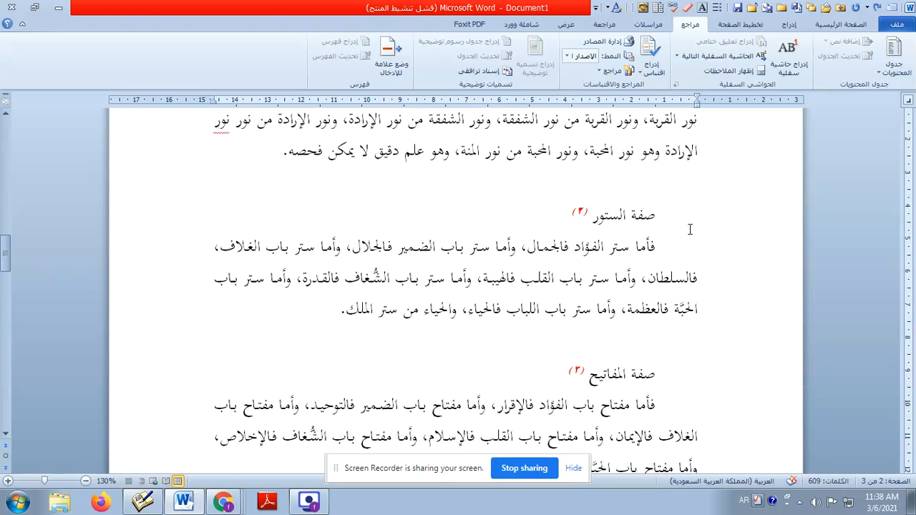
pyautogui.scroll(8, 694, 228)
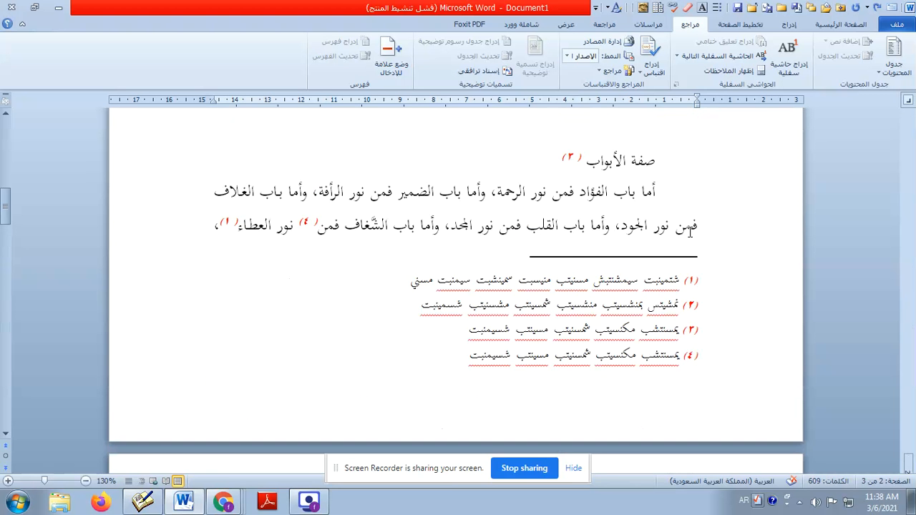
pyautogui.scroll(-6, 548, 286)
pyautogui.scroll(-3, 485, 294)
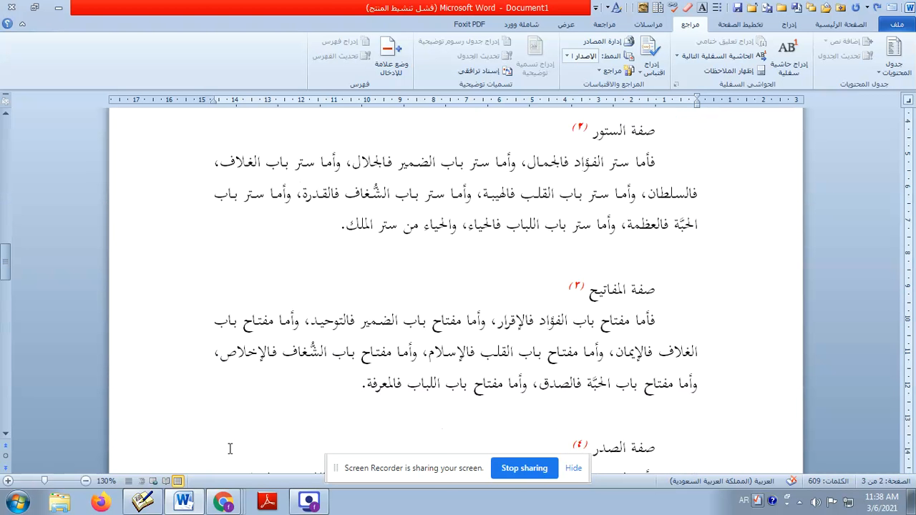
pyautogui.click(153, 481)
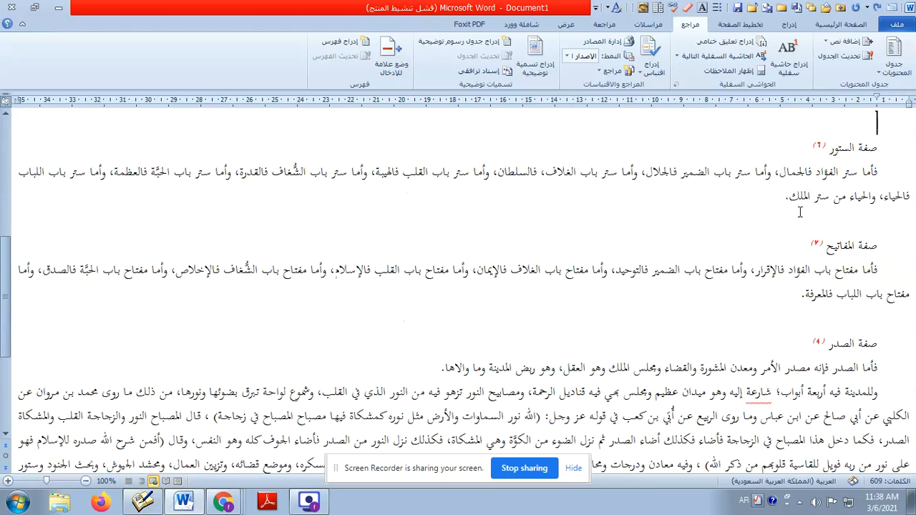
pyautogui.doubleClick(820, 245)
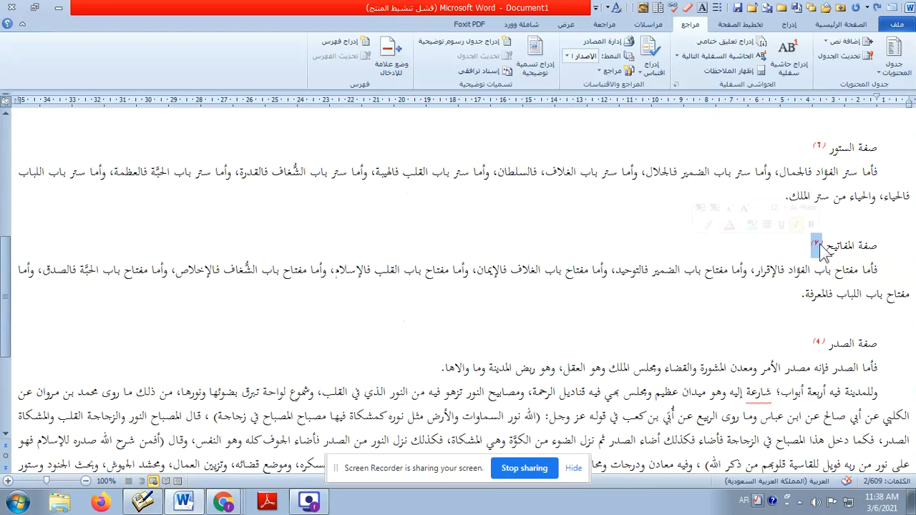
pyautogui.doubleClick(819, 245)
pyautogui.scroll(3, 289, 452)
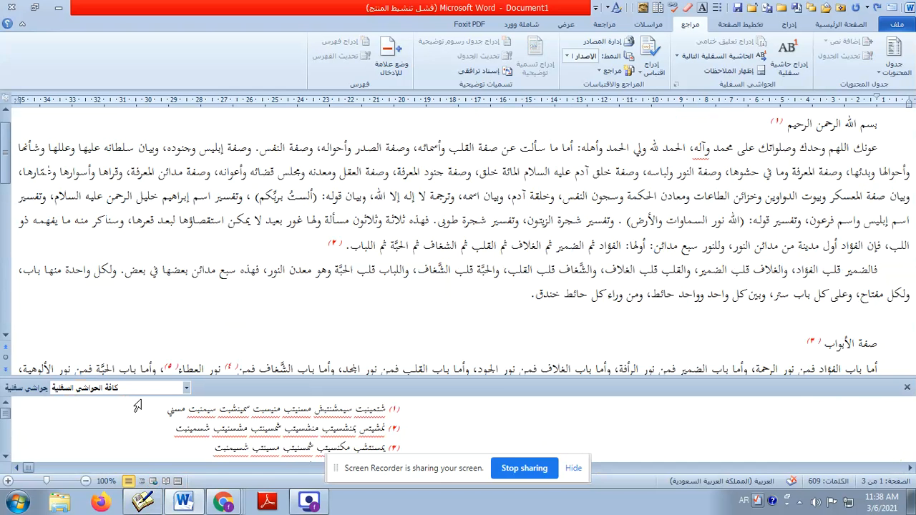
# Compare the short line of the footnote separator (فاصل الحواشي السفلية) with the long line of the continuation separator (فاصل متابعة الحواشي السفلية), selecting each one
pyautogui.click(186, 386)
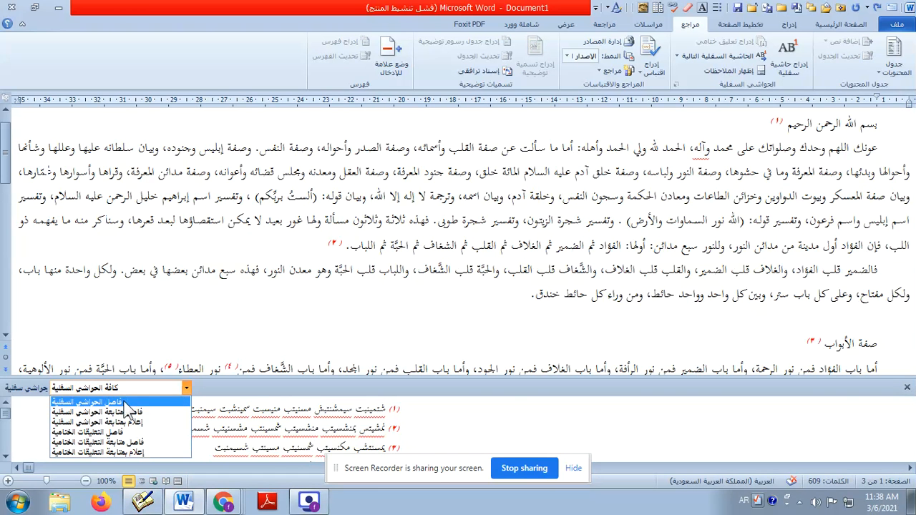
pyautogui.click(125, 403)
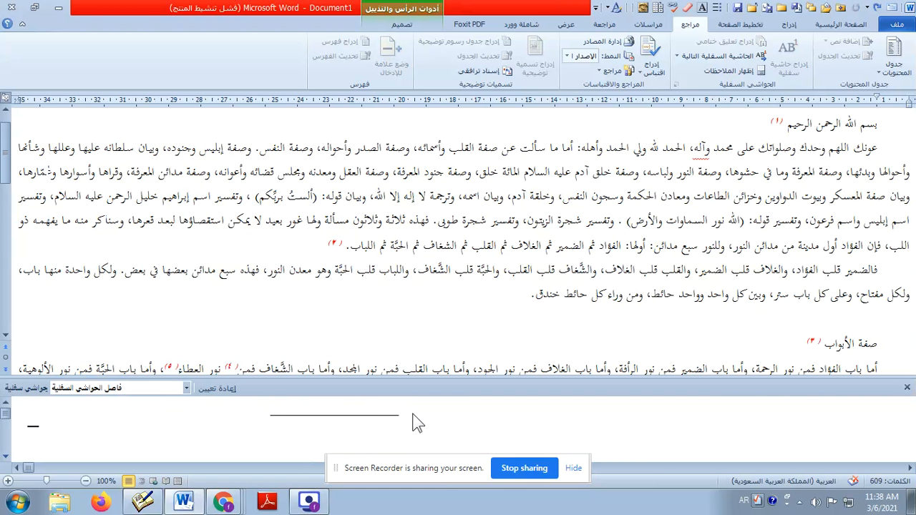
pyautogui.moveTo(386, 415); pyautogui.dragTo(253, 424)
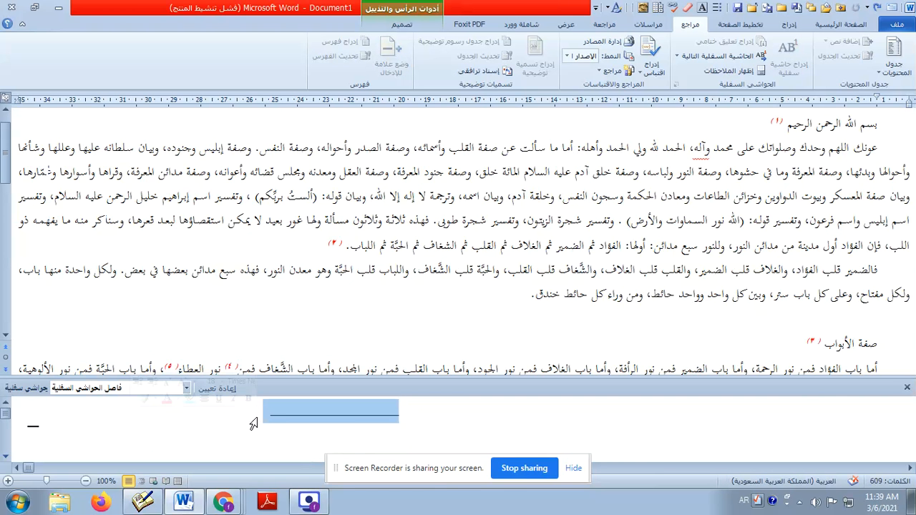
pyautogui.click(351, 418)
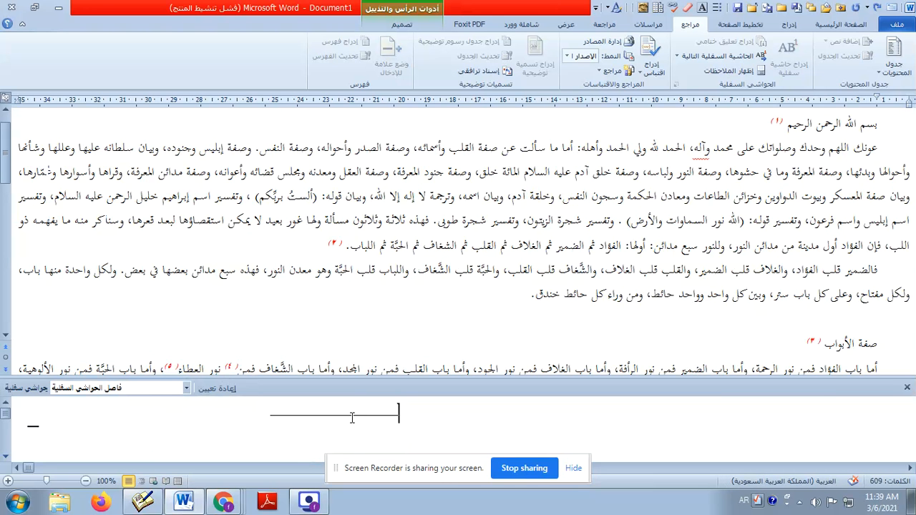
pyautogui.moveTo(250, 424); pyautogui.dragTo(352, 418)
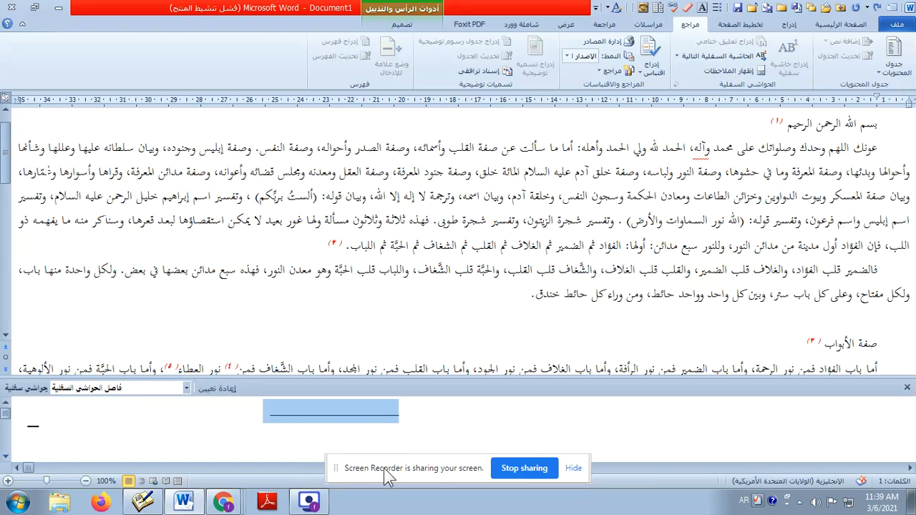
pyautogui.click(186, 389)
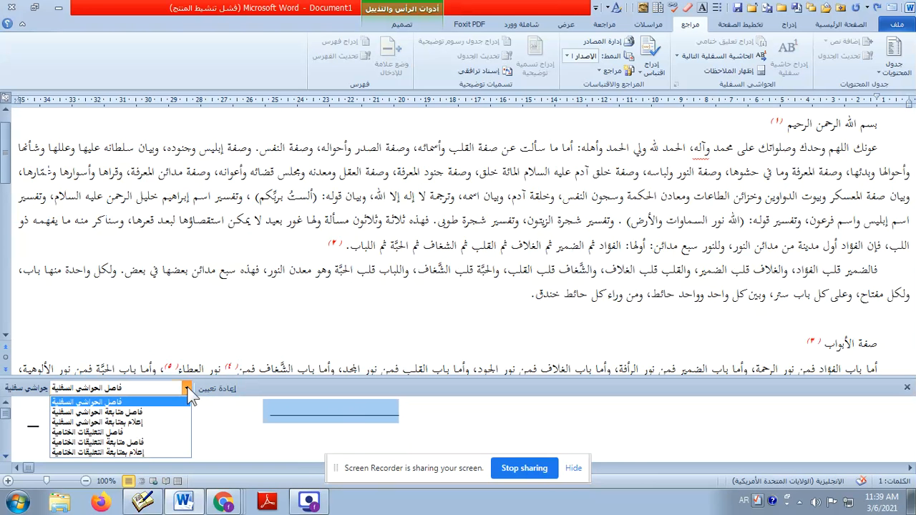
pyautogui.click(147, 413)
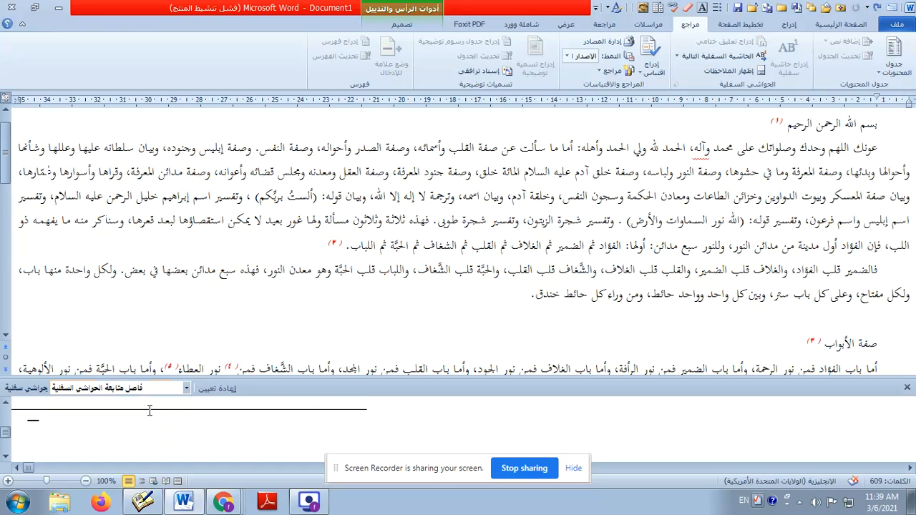
pyautogui.click(407, 413)
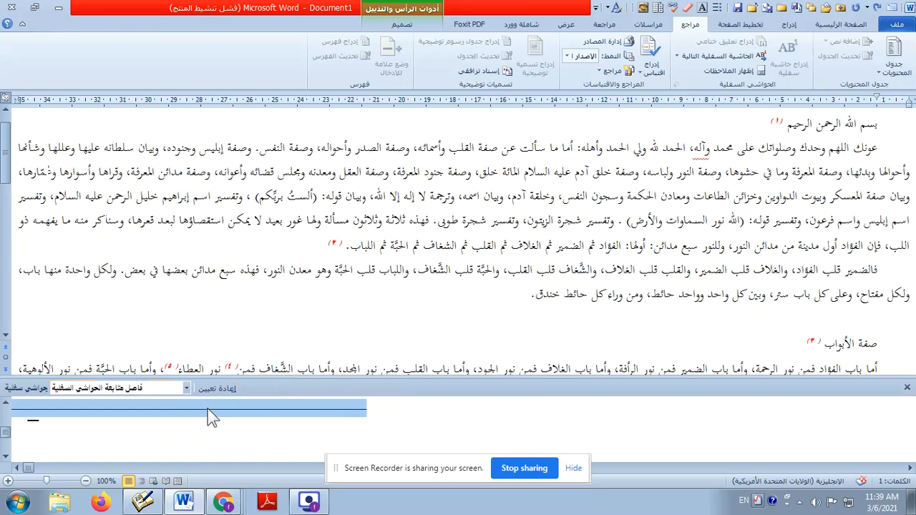
# Return to the footnote separator (فاصل الحواشي السفلية) and copy its short line
pyautogui.click(186, 389)
pyautogui.click(182, 403)
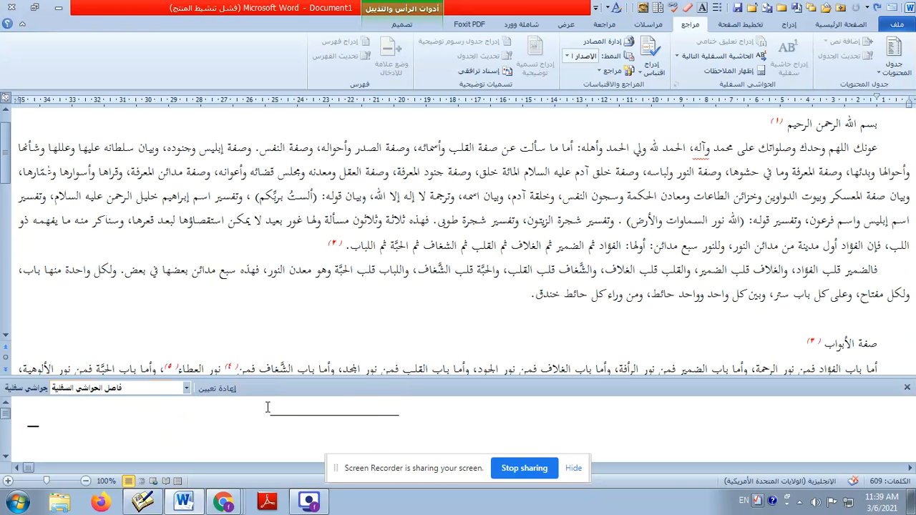
pyautogui.moveTo(234, 421); pyautogui.dragTo(358, 432)
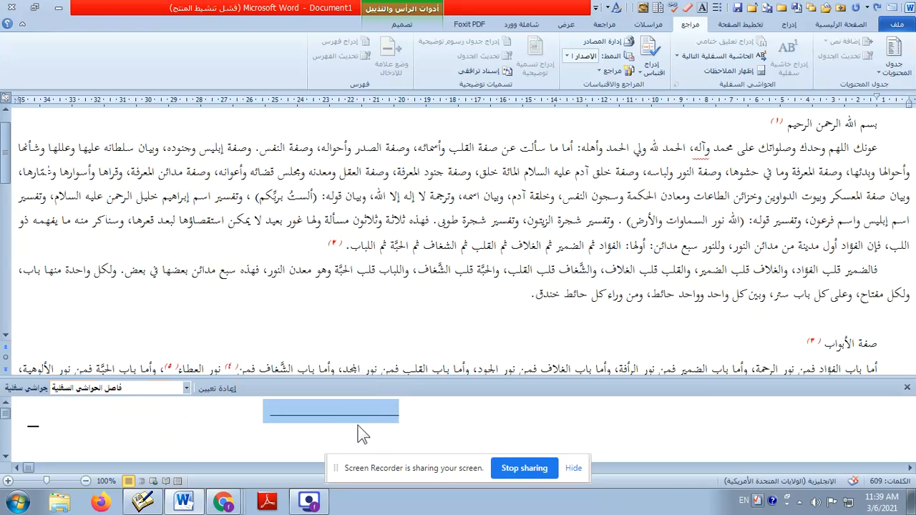
# Replace the long line of the continuation separator (فاصل متابعة الحواشي السفلية) with the copied short line and add "=" below it
pyautogui.click(187, 389)
pyautogui.click(172, 411)
pyautogui.moveTo(256, 418); pyautogui.dragTo(438, 427)
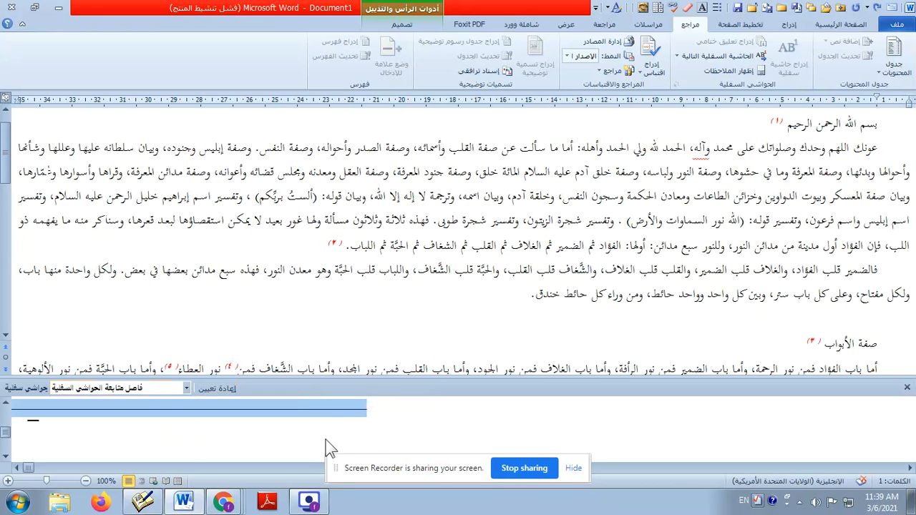
pyautogui.hotkey('ctrl', 'v')
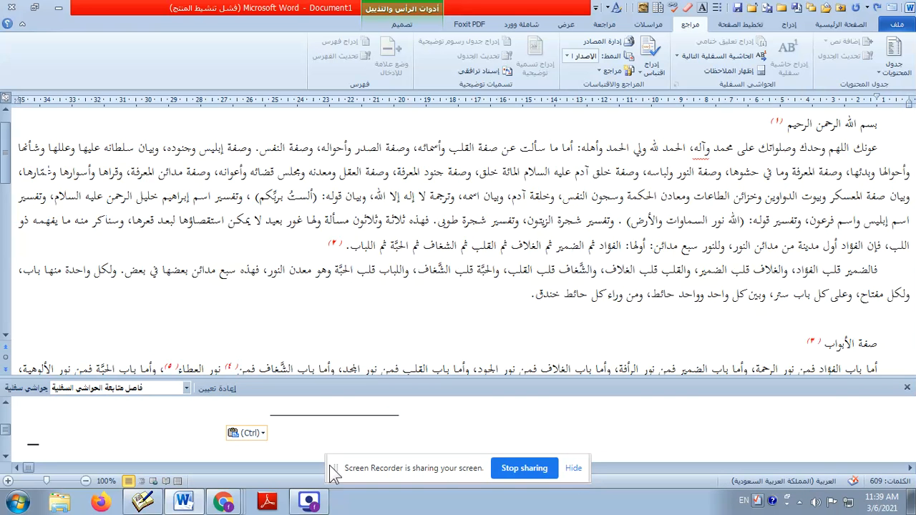
pyautogui.click(390, 431)
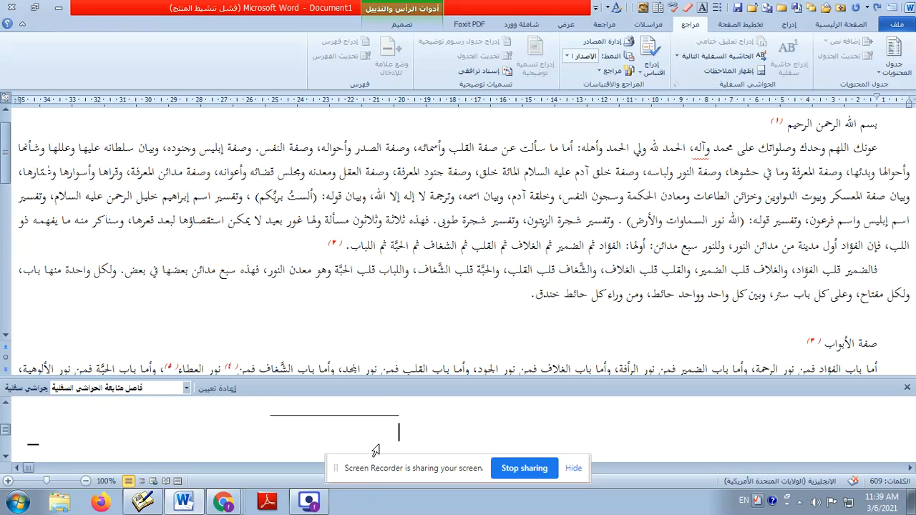
pyautogui.write('=')
# Enter "=" as the footnote continuation notice (إعلام بمتابعة الحواشي السفلية) with left-to-right paragraph direction
pyautogui.click(187, 388)
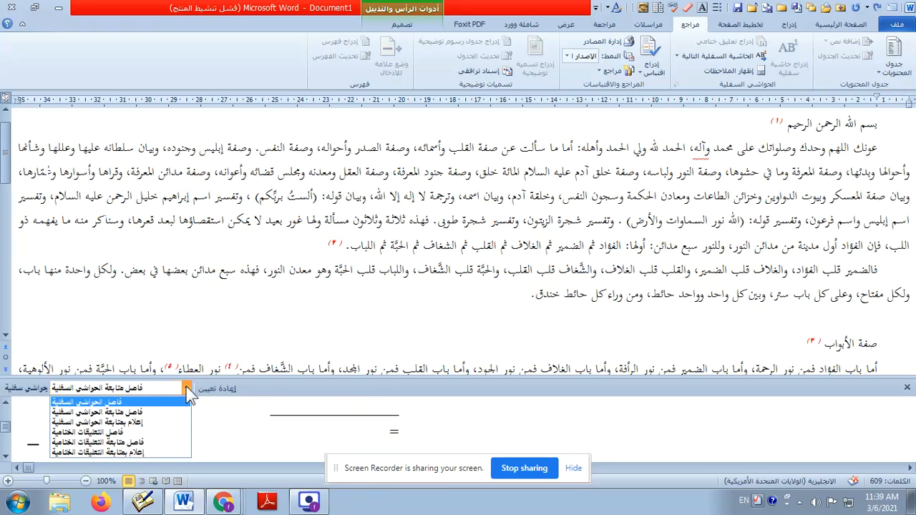
pyautogui.click(152, 421)
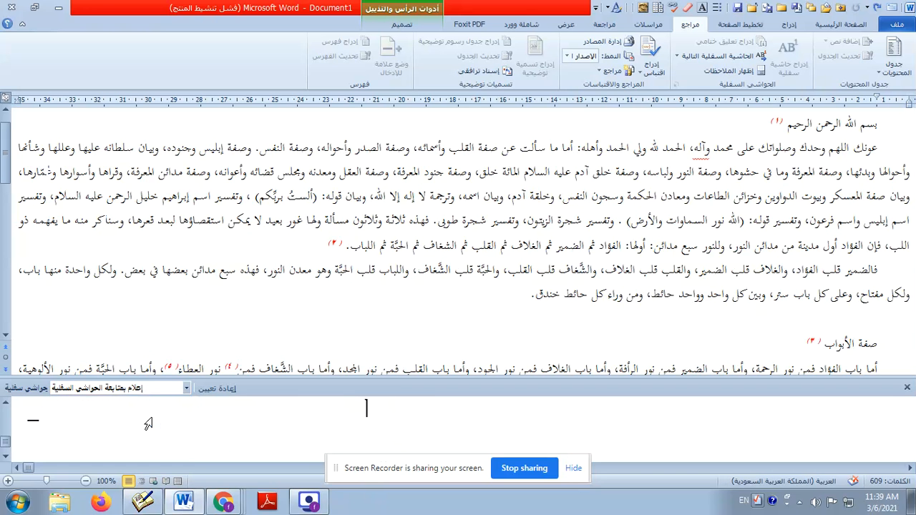
pyautogui.click(362, 408)
pyautogui.click(849, 24)
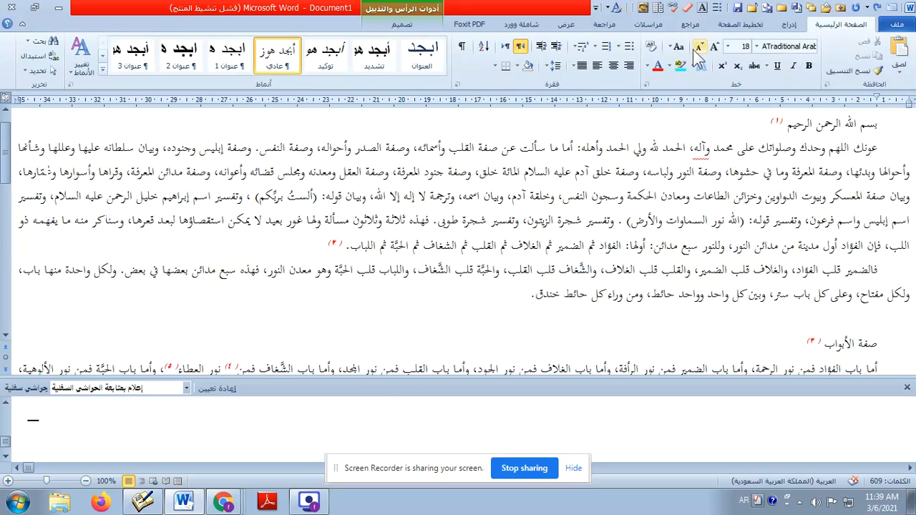
pyautogui.click(505, 46)
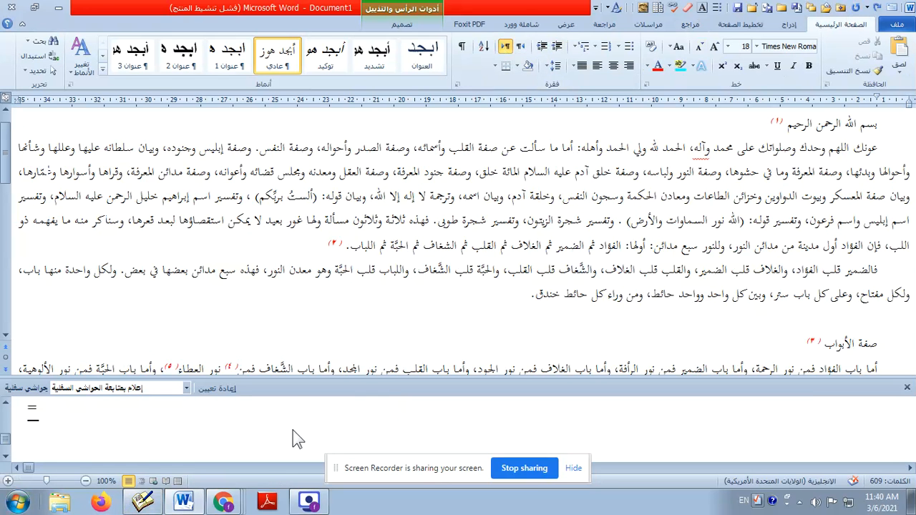
pyautogui.click(573, 469)
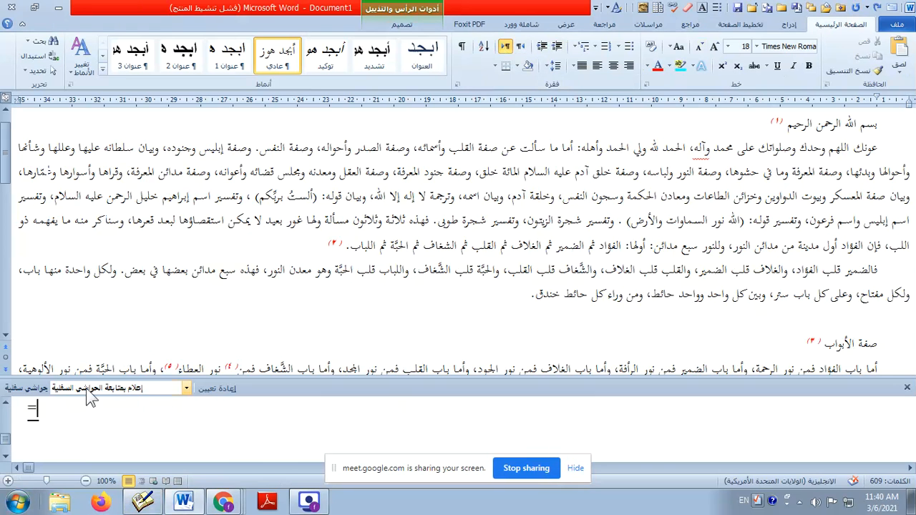
pyautogui.click(576, 469)
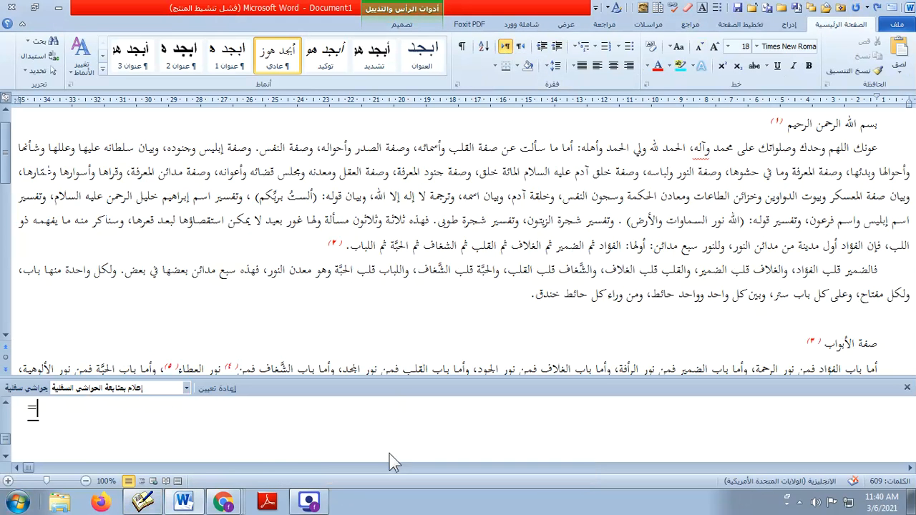
# Return to the print layout view and examine the separator lines and footnotes on the first and second pages
pyautogui.click(178, 481)
pyautogui.scroll(-10, 484, 423)
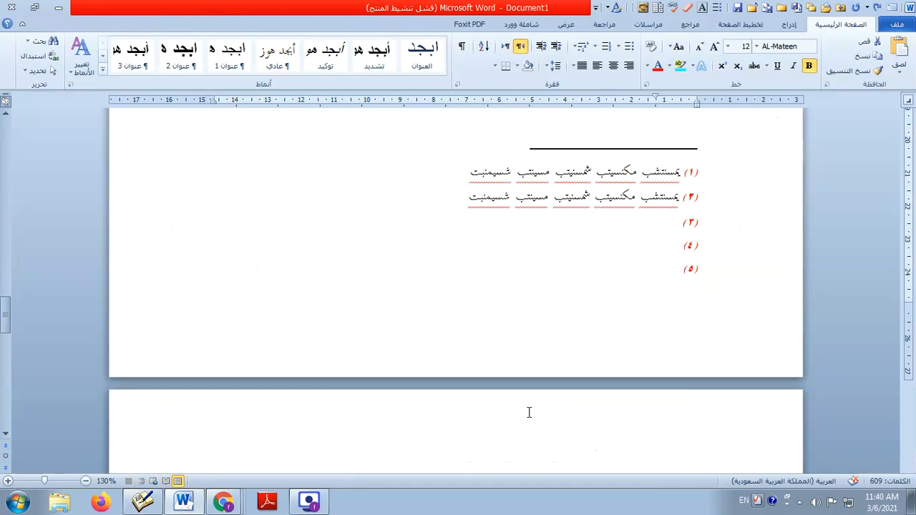
pyautogui.scroll(3, 642, 248)
pyautogui.hotkey('alt', 'shift')
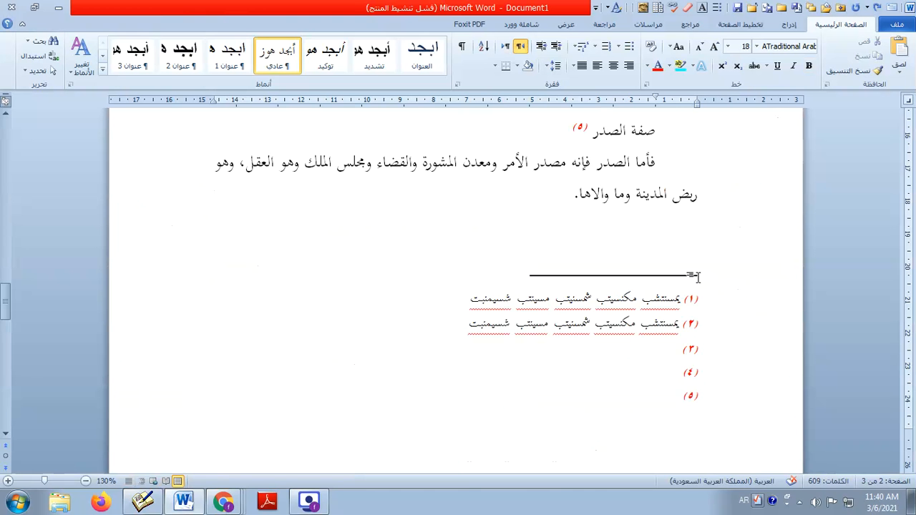
pyautogui.scroll(-5, 579, 327)
pyautogui.scroll(6, 580, 331)
pyautogui.scroll(10, 580, 331)
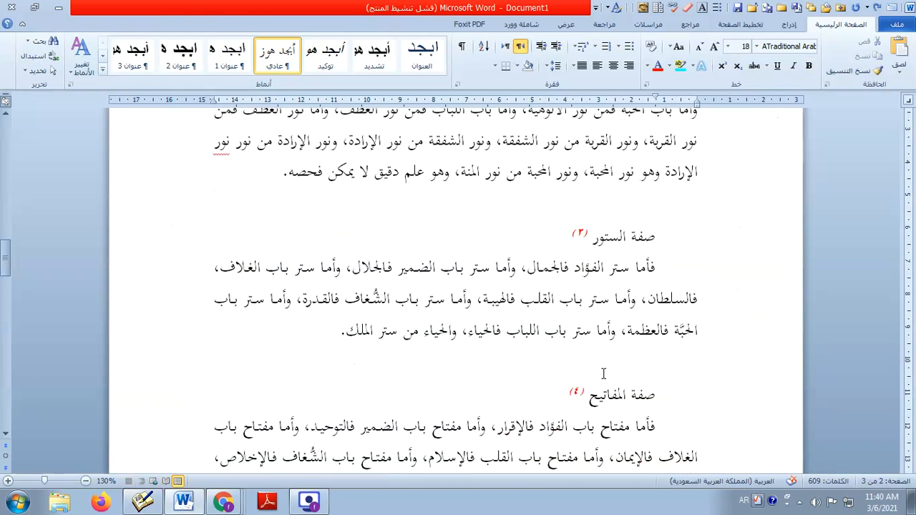
pyautogui.scroll(-5, 607, 383)
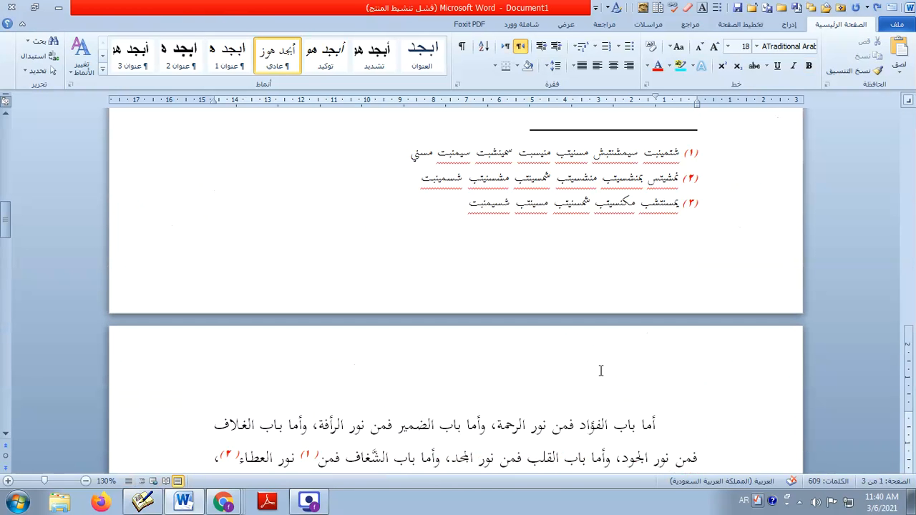
pyautogui.scroll(-1, 663, 186)
pyautogui.scroll(3, 663, 200)
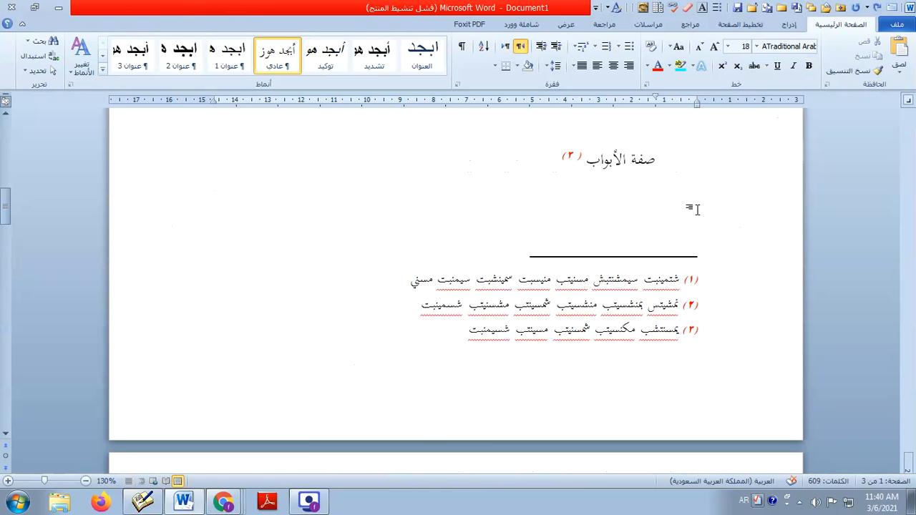
# Check the separator line under صفة الأبواب and review the separators and footnotes through the third page
pyautogui.click(703, 255)
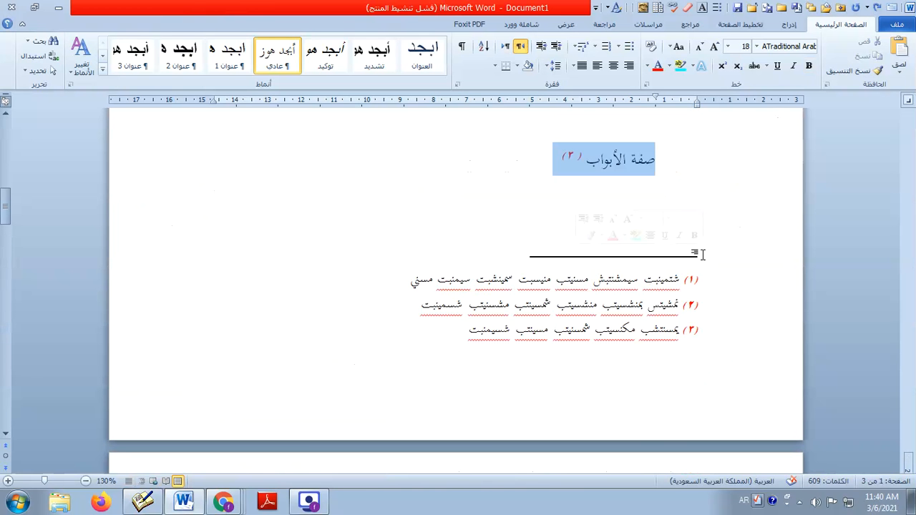
pyautogui.click(575, 285)
pyautogui.scroll(-10, 575, 298)
pyautogui.scroll(-20, 573, 302)
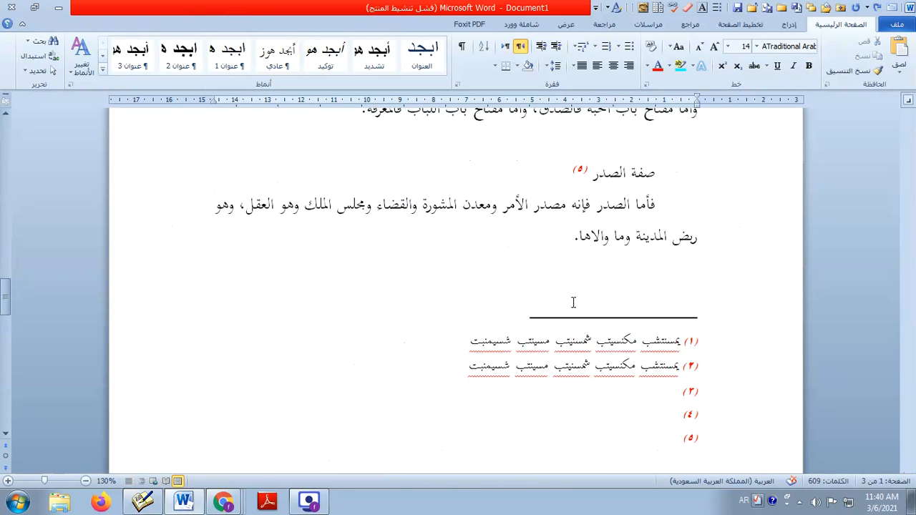
pyautogui.scroll(-15, 569, 303)
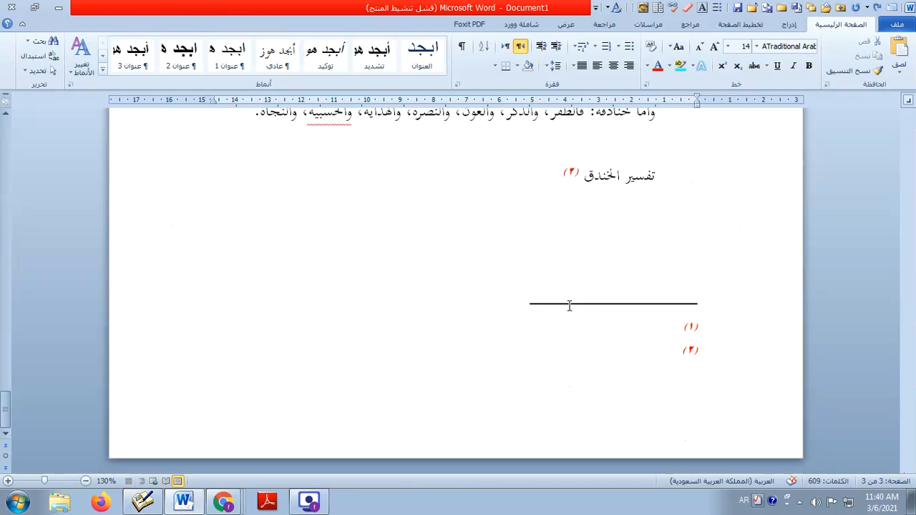
pyautogui.scroll(20, 535, 329)
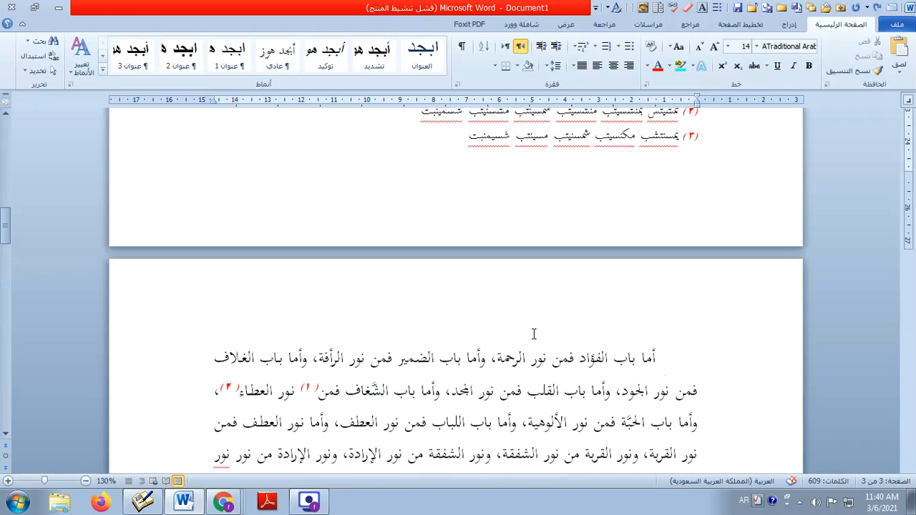
pyautogui.scroll(-10, 458, 349)
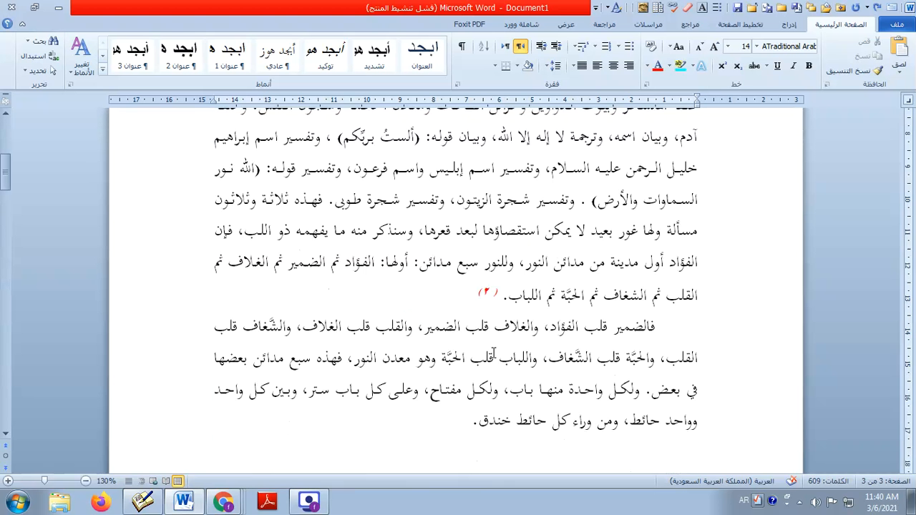
# Review the footnote references and the matching notes at the foot of the first and second pages
pyautogui.scroll(-15, 530, 309)
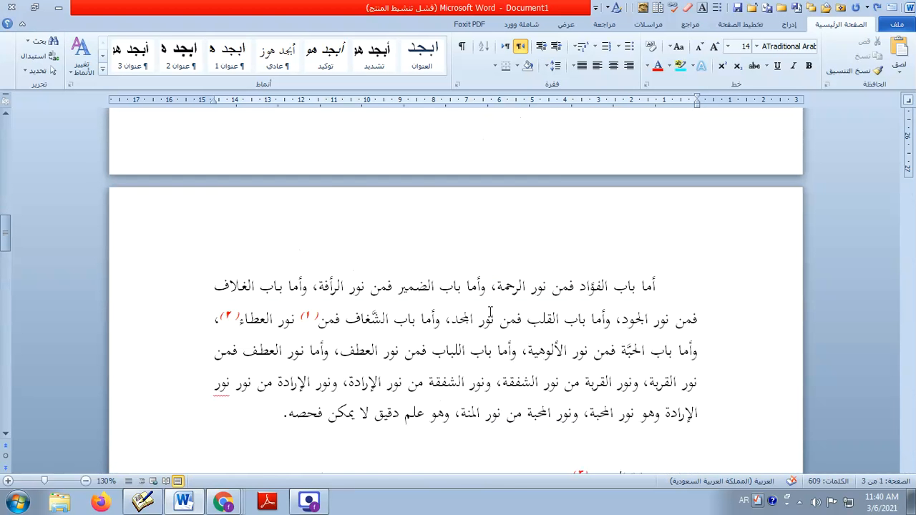
pyautogui.scroll(-5, 486, 305)
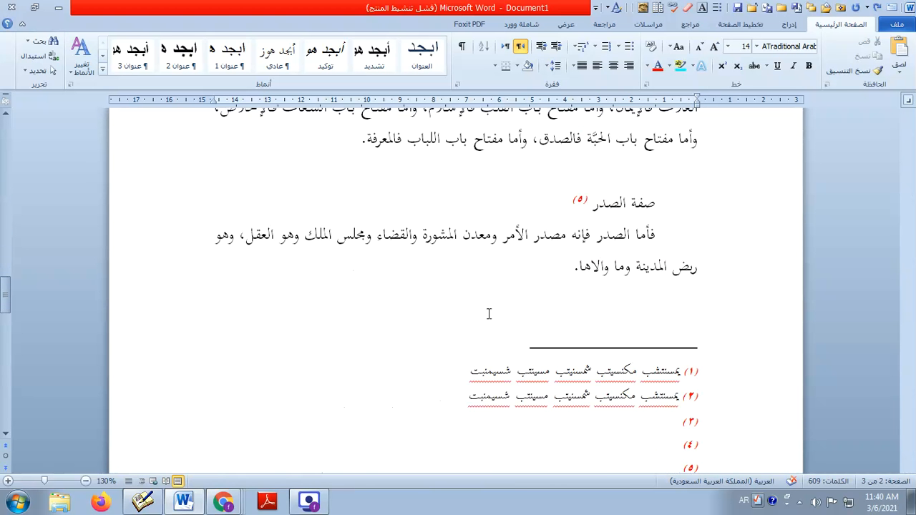
pyautogui.scroll(3, 501, 329)
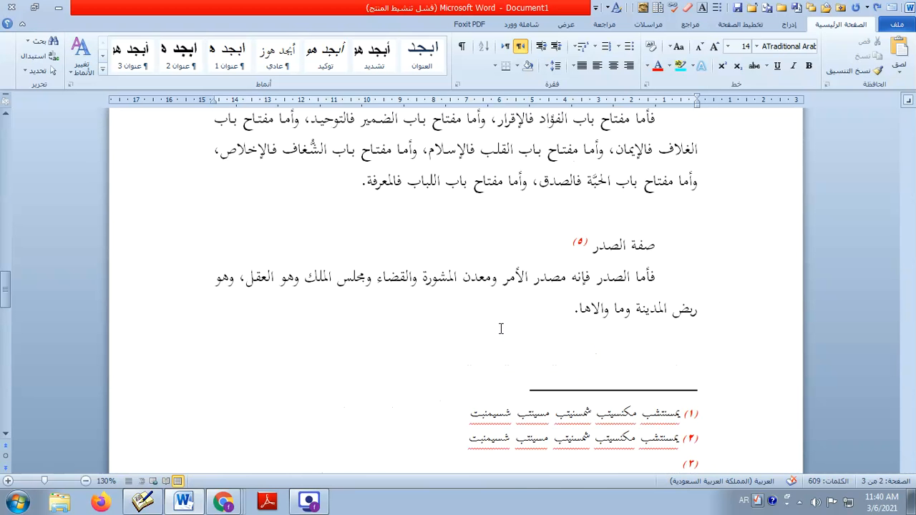
pyautogui.doubleClick(693, 413)
pyautogui.scroll(3, 617, 336)
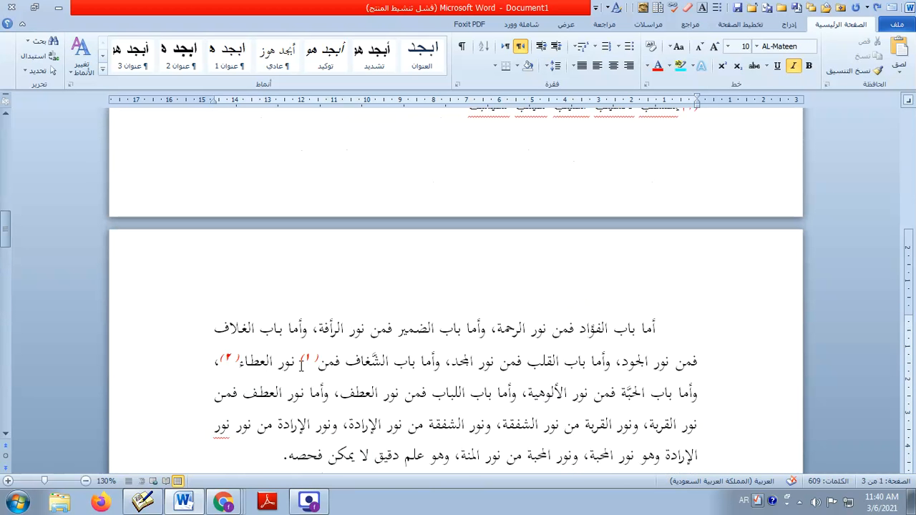
pyautogui.scroll(4, 336, 357)
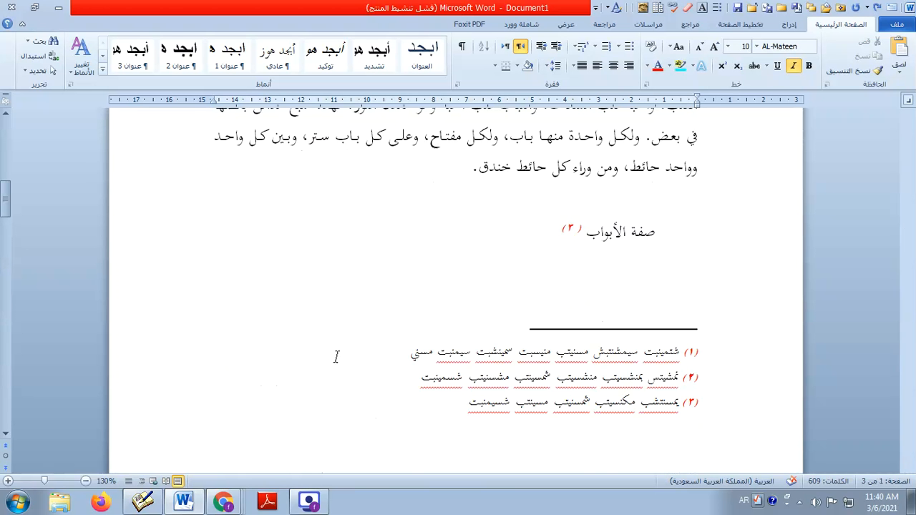
# Examine the empty space between the heading صفة الأبواب and the footnote separator, and the paragraph that starts the second page
pyautogui.click(608, 233)
pyautogui.scroll(-4, 630, 286)
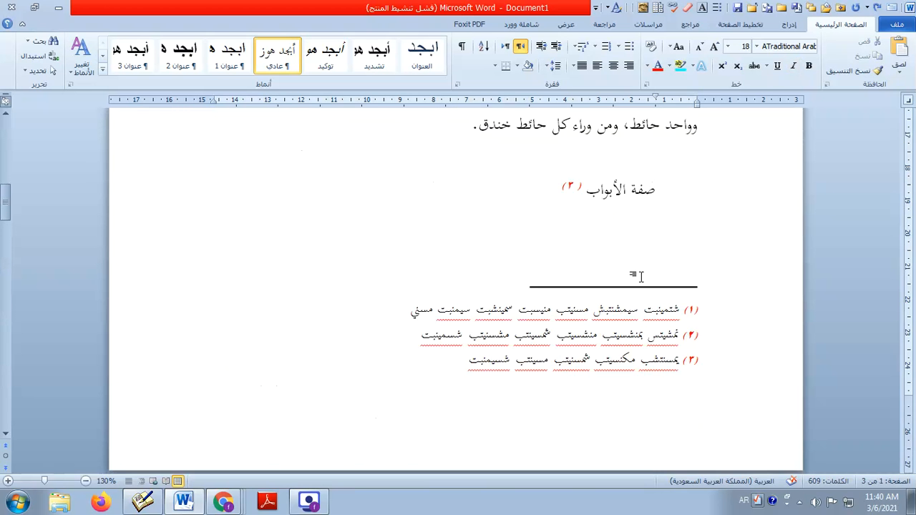
pyautogui.click(597, 413)
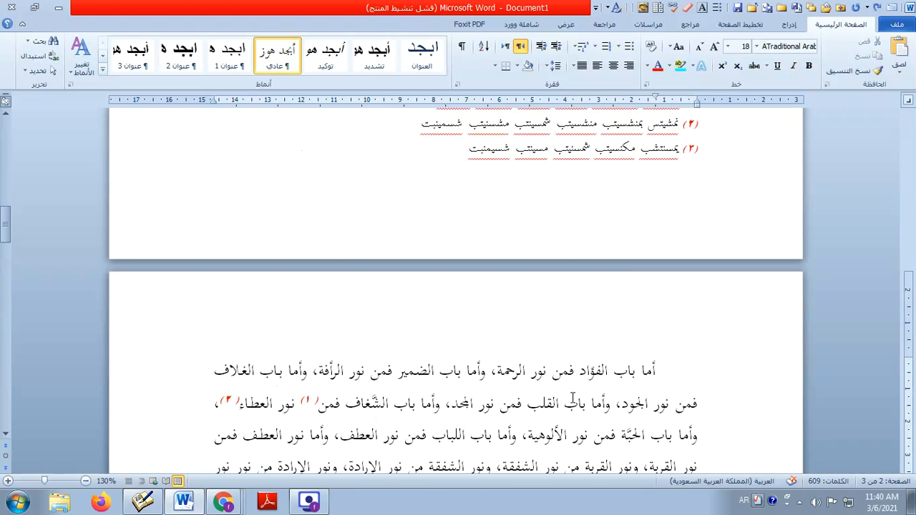
pyautogui.scroll(-3, 572, 399)
pyautogui.scroll(5, 582, 361)
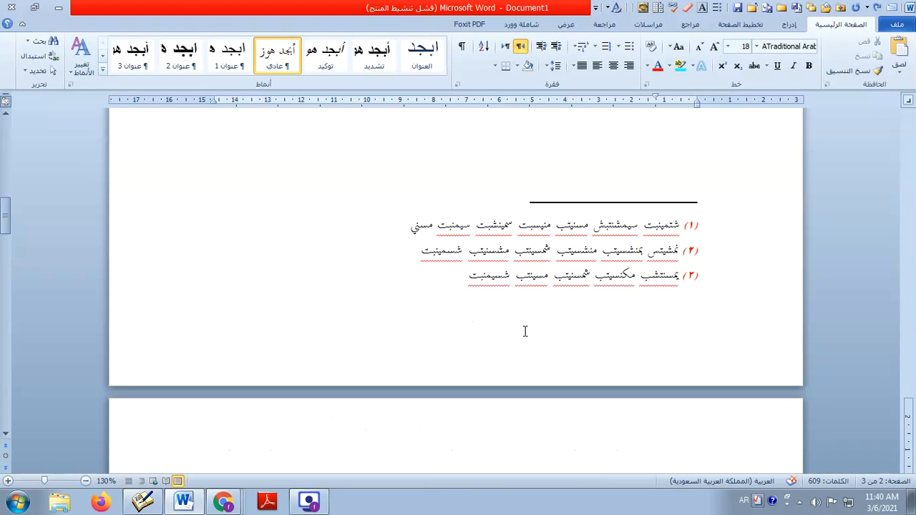
pyautogui.scroll(1, 525, 332)
pyautogui.click(606, 223)
pyautogui.click(645, 259)
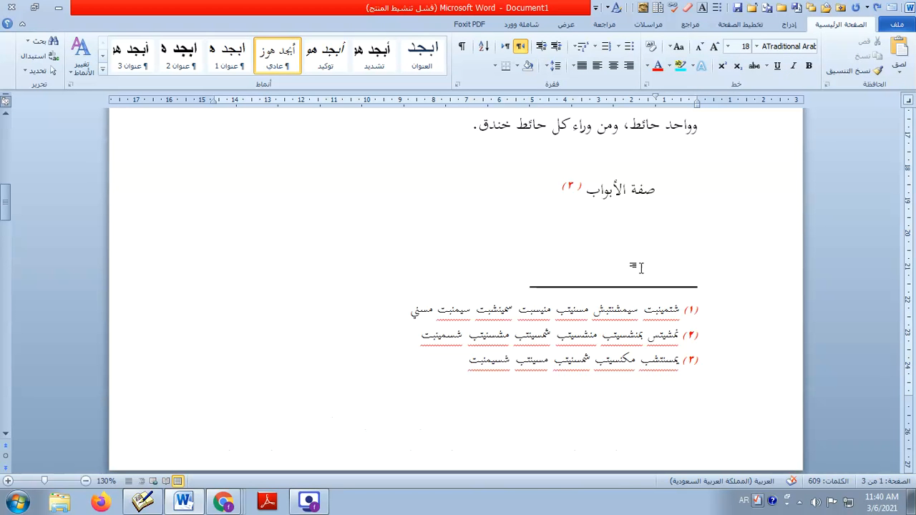
pyautogui.scroll(-4, 630, 279)
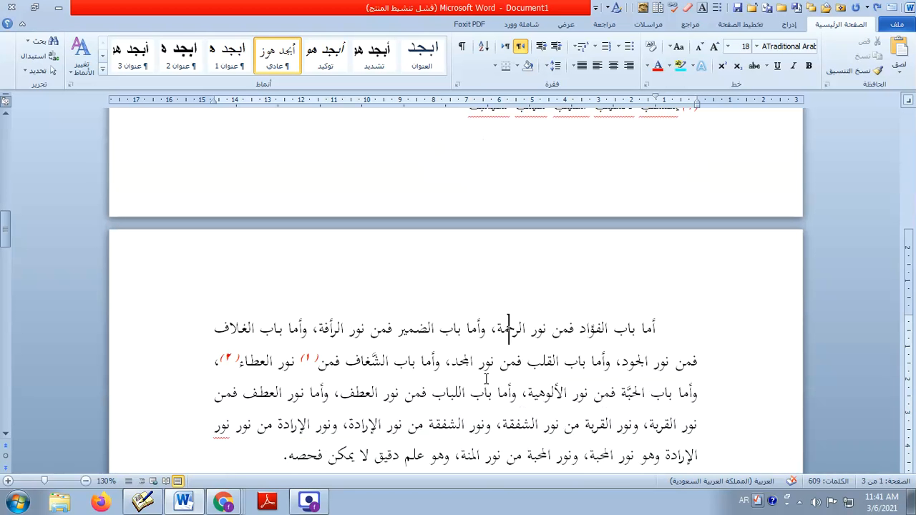
# Turn off widow/orphan control (التحكم بالأسطر الناقصة/الوحيدة) for the paragraph beginning أما باب الفؤاد and check the page break
pyautogui.scroll(-1, 529, 330)
pyautogui.scroll(1, 532, 318)
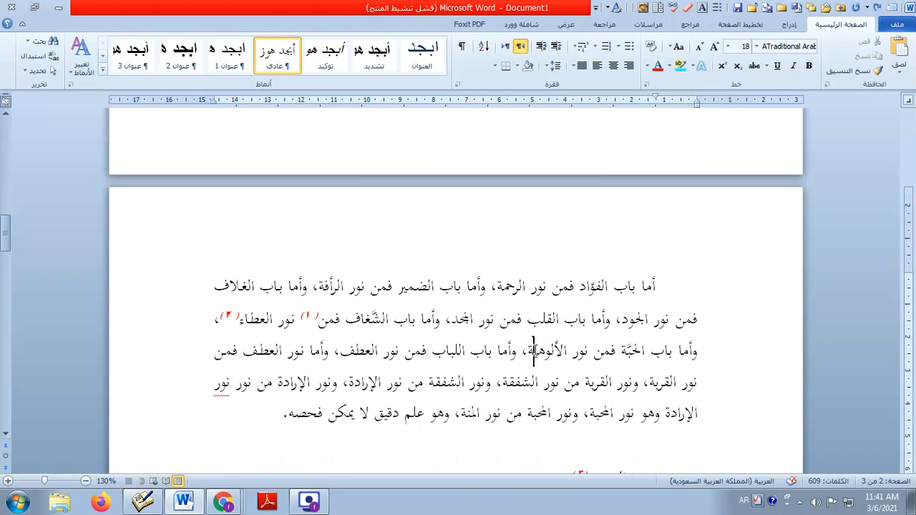
pyautogui.click(457, 86)
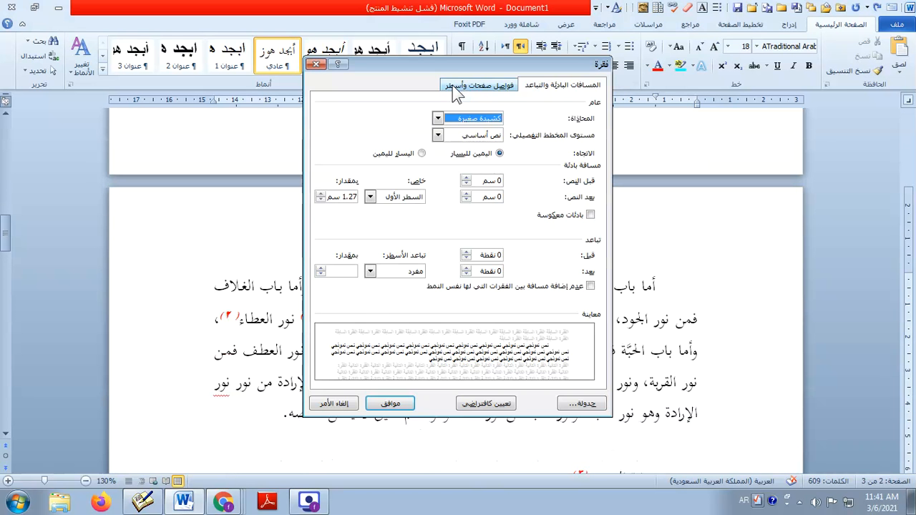
pyautogui.click(502, 86)
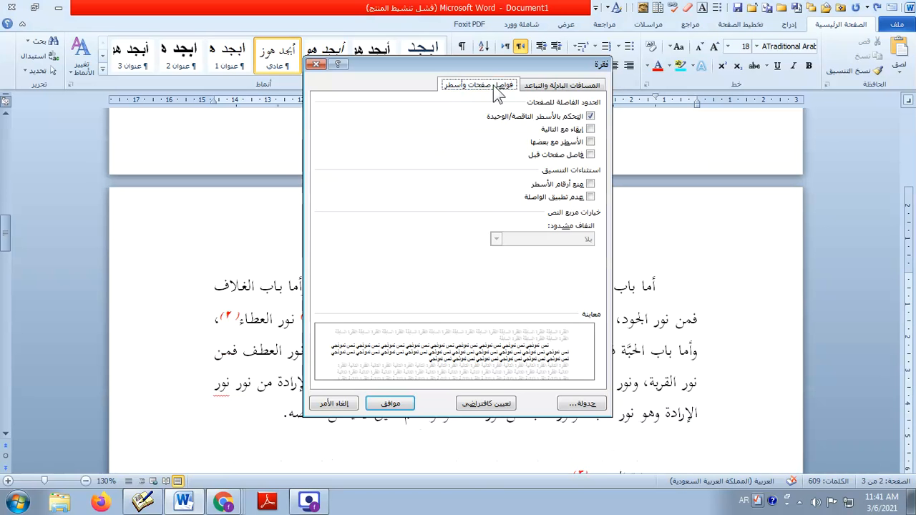
pyautogui.click(590, 116)
pyautogui.click(401, 404)
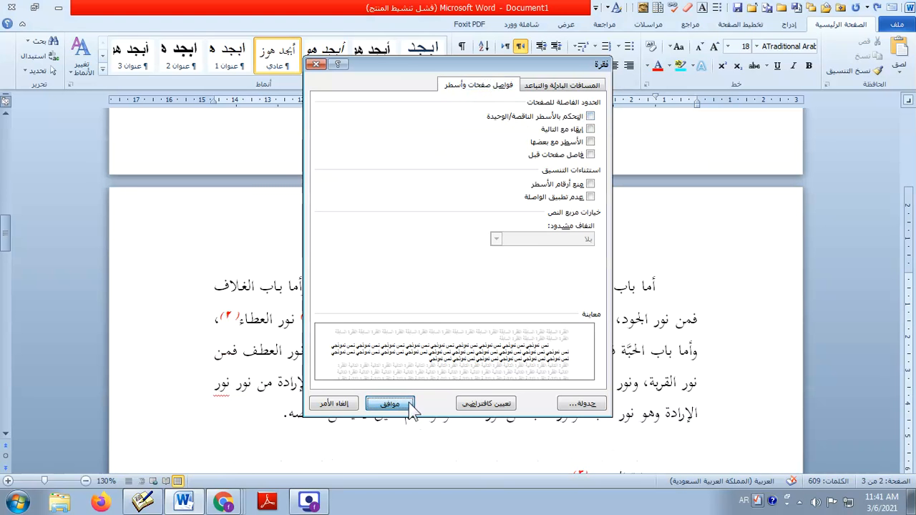
pyautogui.click(584, 320)
pyautogui.scroll(-15, 558, 294)
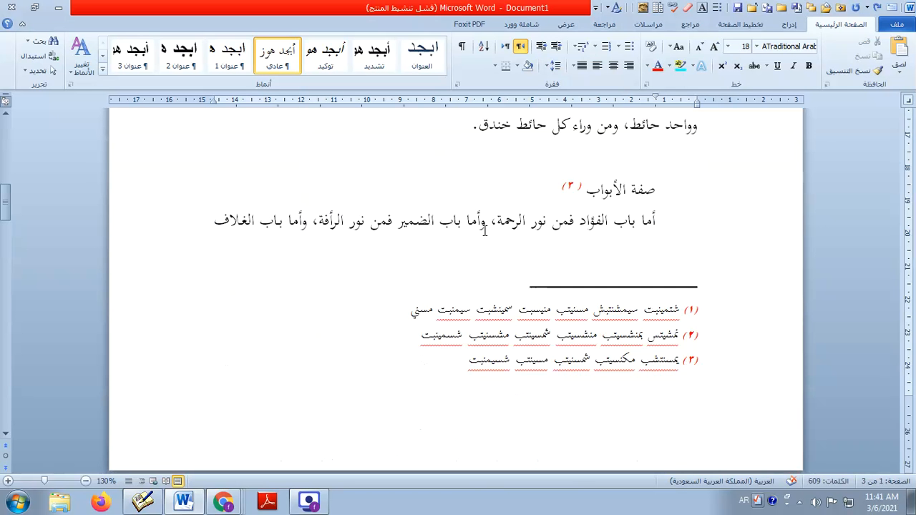
pyautogui.scroll(-2, 601, 242)
pyautogui.scroll(-4, 601, 242)
pyautogui.click(408, 329)
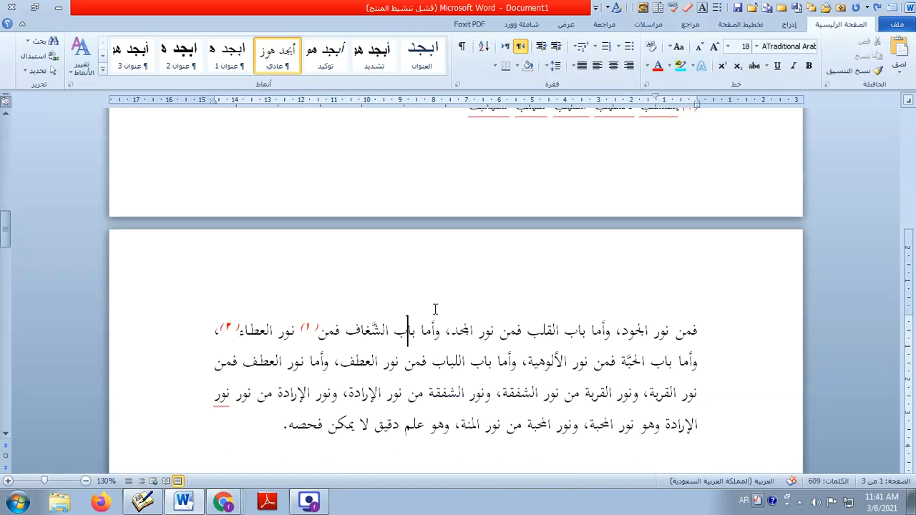
# Delete the blank line above the heading صفة الأبواب and check the footnote references in the last line of the first page
pyautogui.scroll(5, 316, 320)
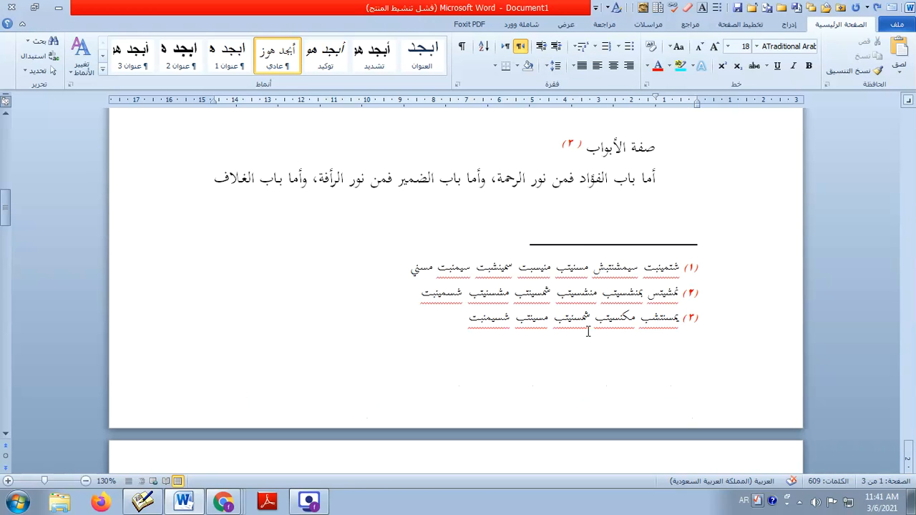
pyautogui.scroll(5, 588, 331)
pyautogui.click(634, 318)
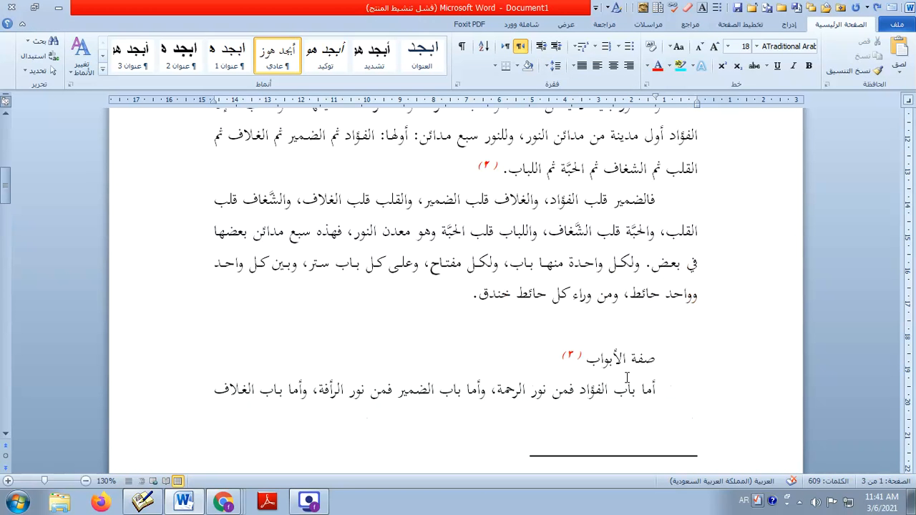
pyautogui.press('Delete')
pyautogui.scroll(-2, 370, 315)
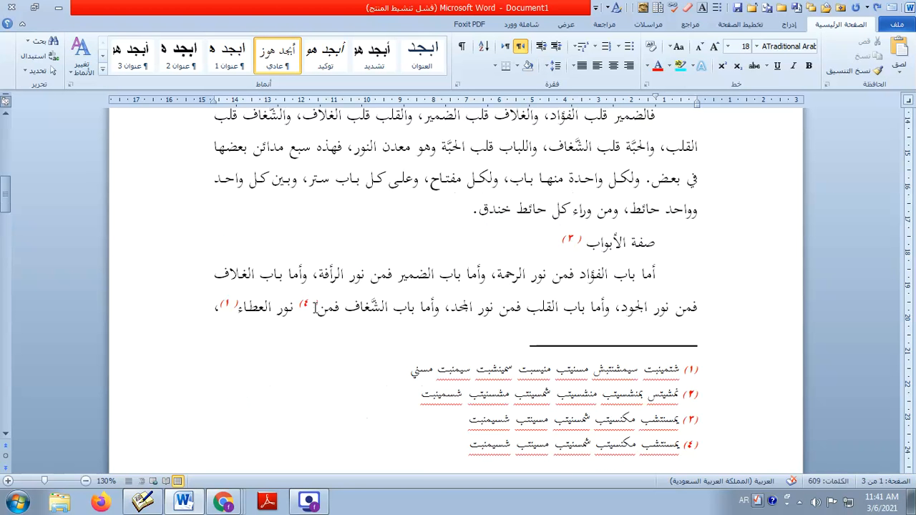
pyautogui.click(315, 309)
pyautogui.click(243, 309)
pyautogui.scroll(-3, 385, 331)
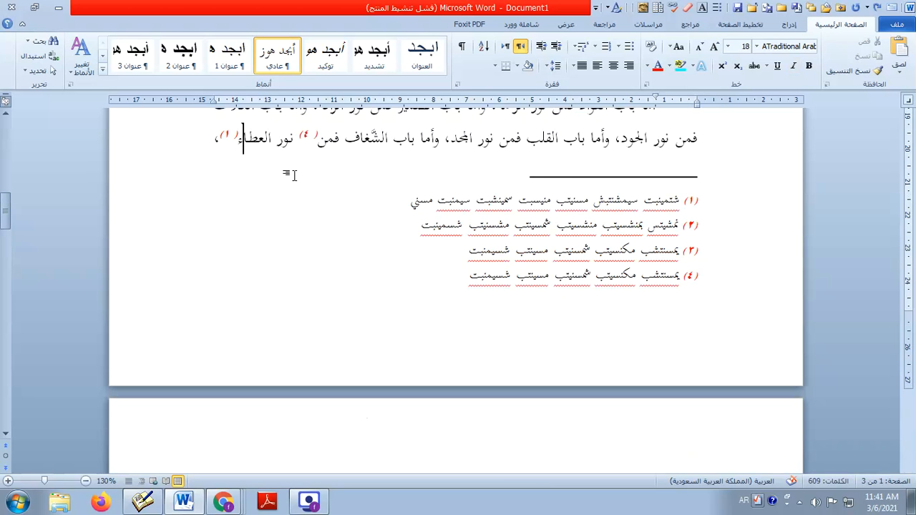
# Expand the character spacing (موسع) of the paragraph beginning أما باب الفؤاد by 0.2 pt
pyautogui.scroll(3, 290, 174)
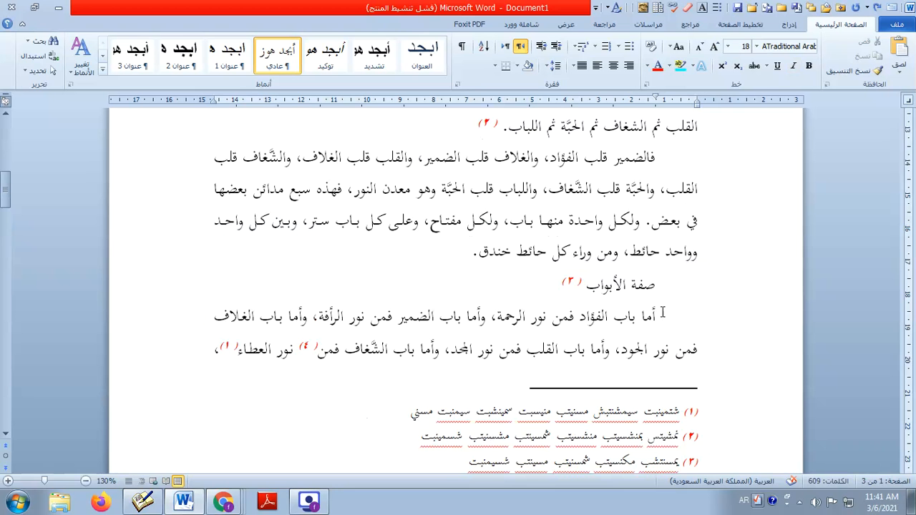
pyautogui.tripleClick(655, 315)
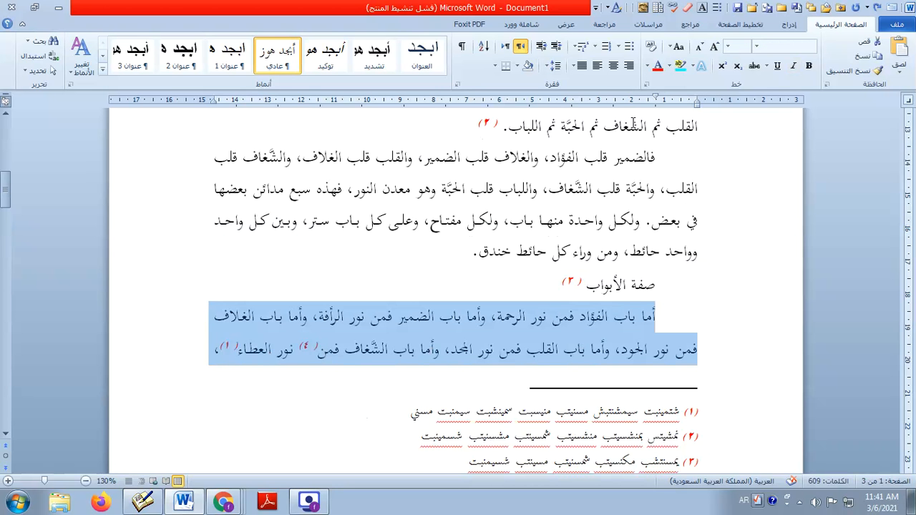
pyautogui.click(647, 82)
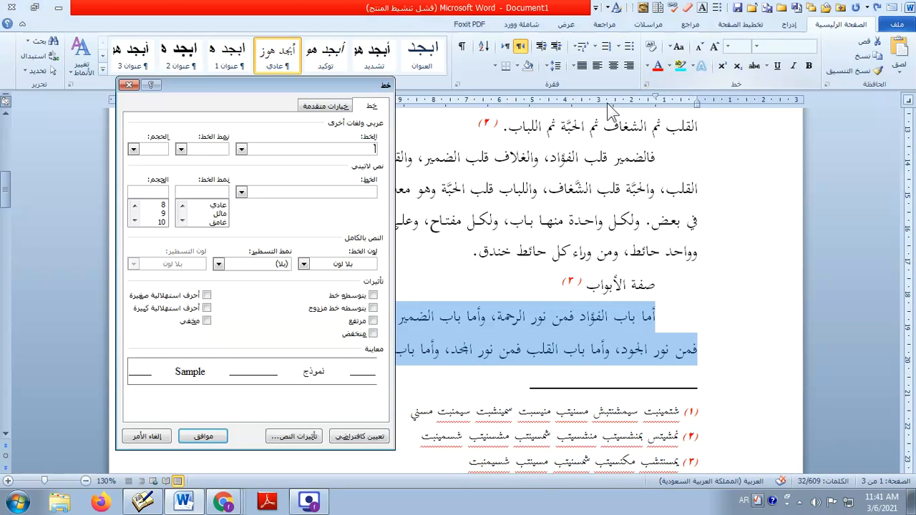
pyautogui.click(315, 107)
pyautogui.click(143, 152)
pyautogui.click(143, 152)
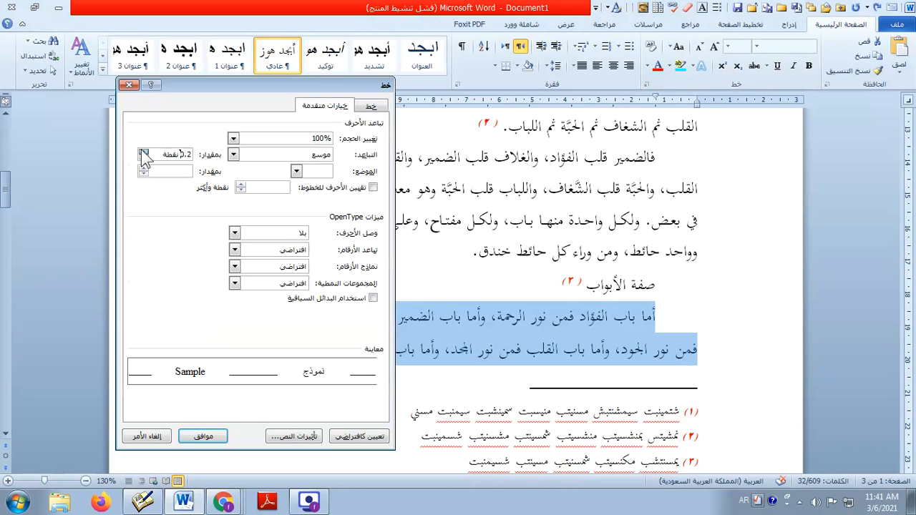
pyautogui.click(211, 438)
pyautogui.click(266, 363)
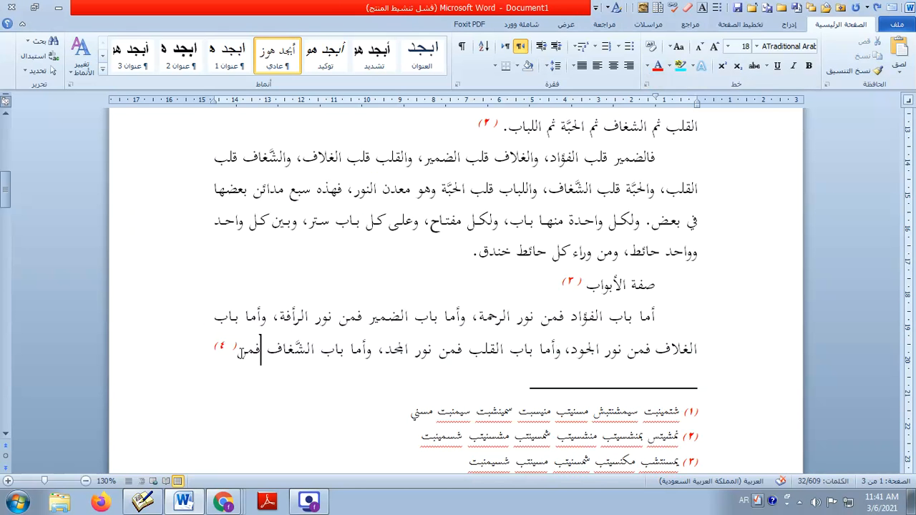
# Check the reference after نور العطاء at the start of the second page against its note at the page's foot
pyautogui.scroll(-9, 532, 370)
pyautogui.click(666, 336)
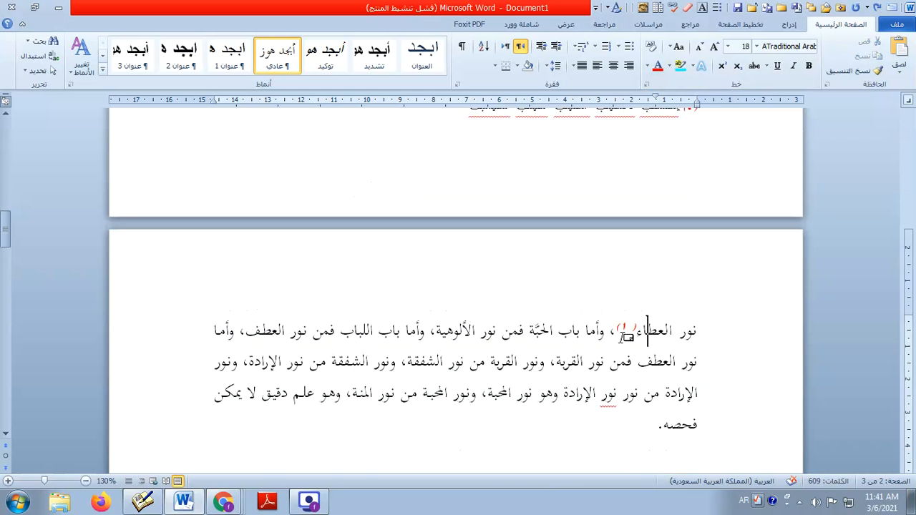
pyautogui.doubleClick(627, 334)
pyautogui.scroll(1, 480, 433)
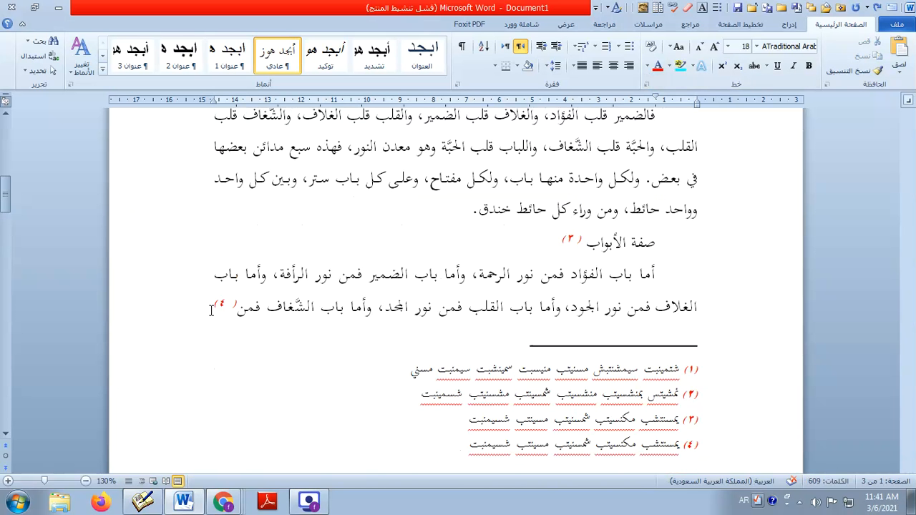
pyautogui.scroll(-6, 430, 320)
pyautogui.click(647, 288)
pyautogui.doubleClick(627, 286)
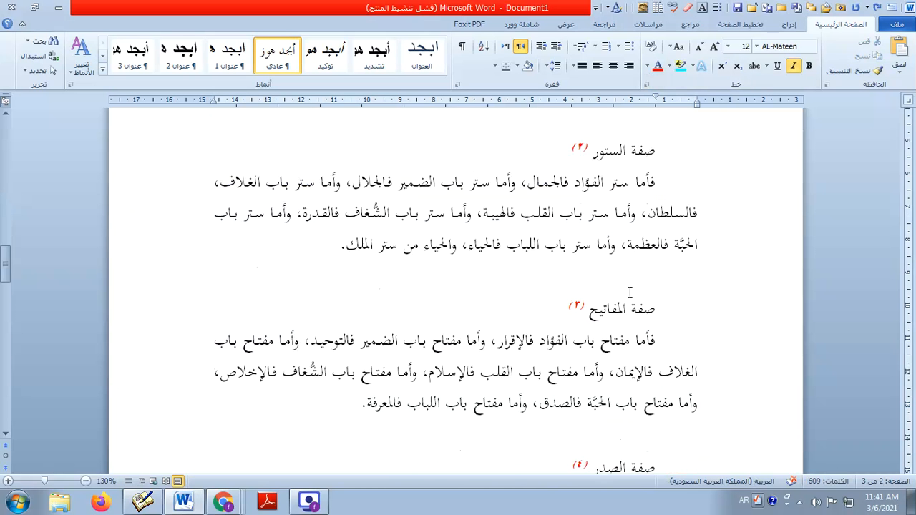
pyautogui.click(677, 315)
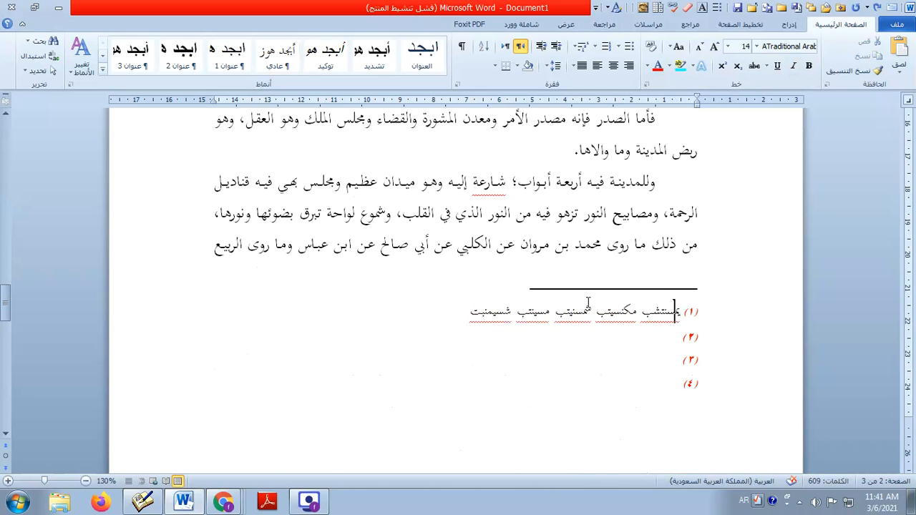
# Compare the footnotes under صفة الأبواب on the first page with the references in the second page's text
pyautogui.scroll(9, 605, 301)
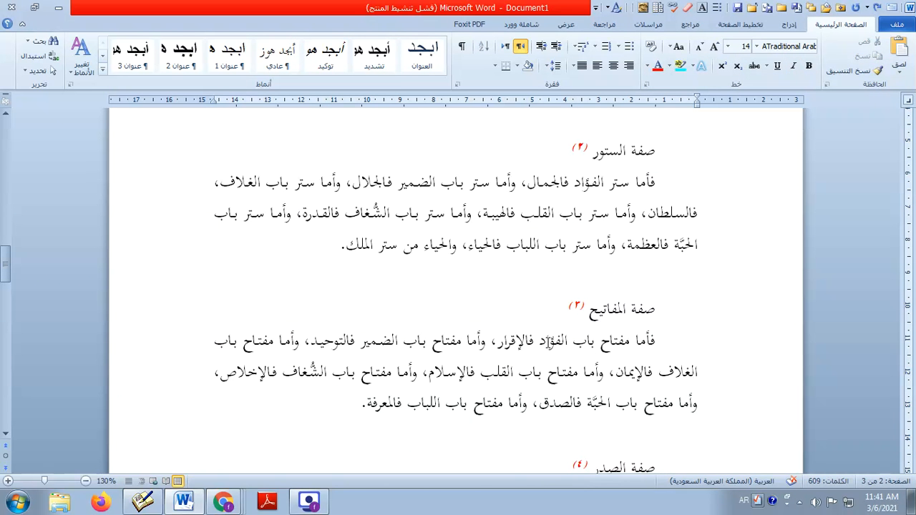
pyautogui.scroll(8, 571, 395)
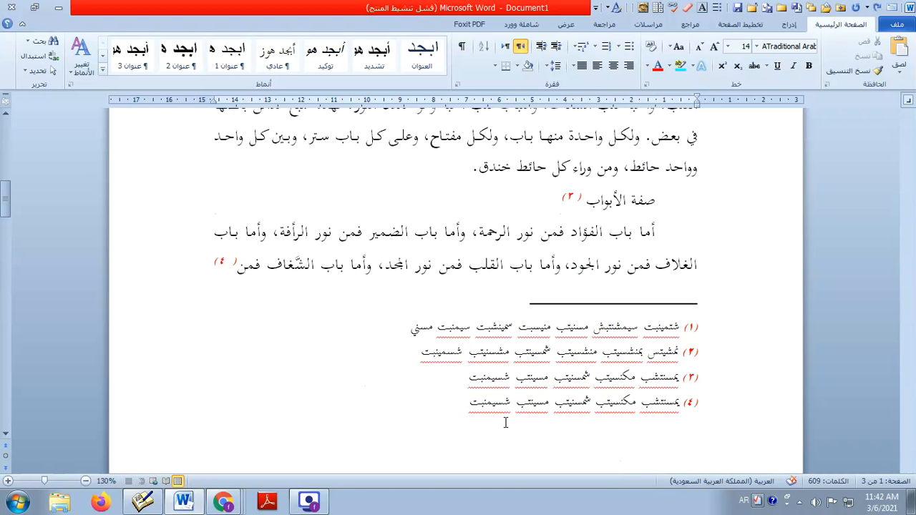
pyautogui.scroll(-6, 453, 374)
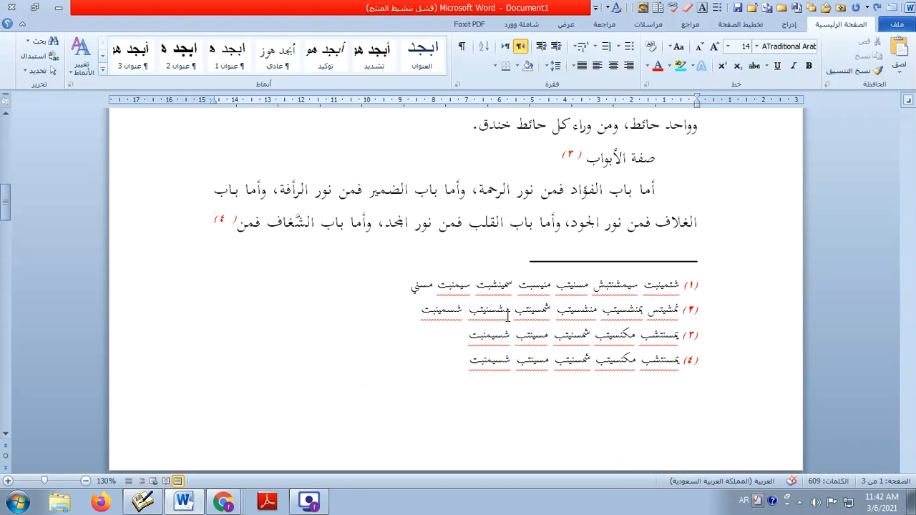
pyautogui.scroll(-2, 538, 286)
pyautogui.scroll(-5, 605, 331)
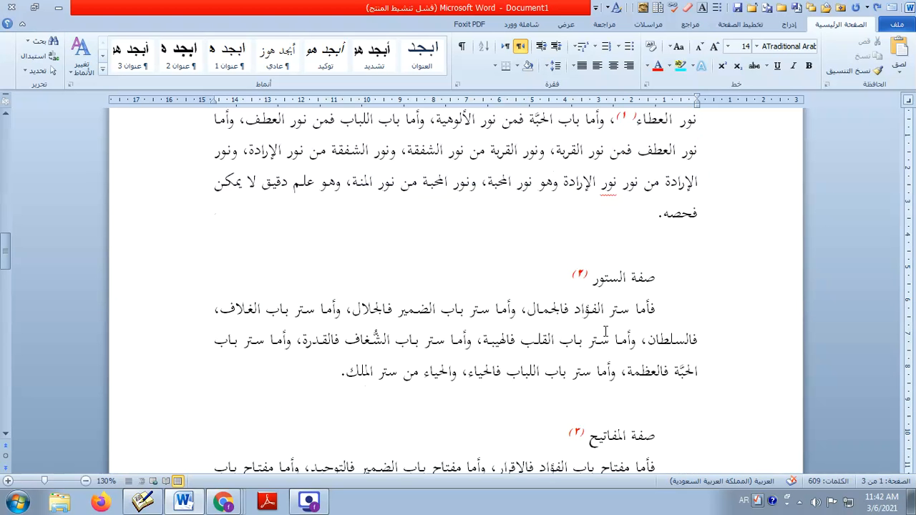
pyautogui.scroll(6, 604, 332)
pyautogui.scroll(-1, 605, 330)
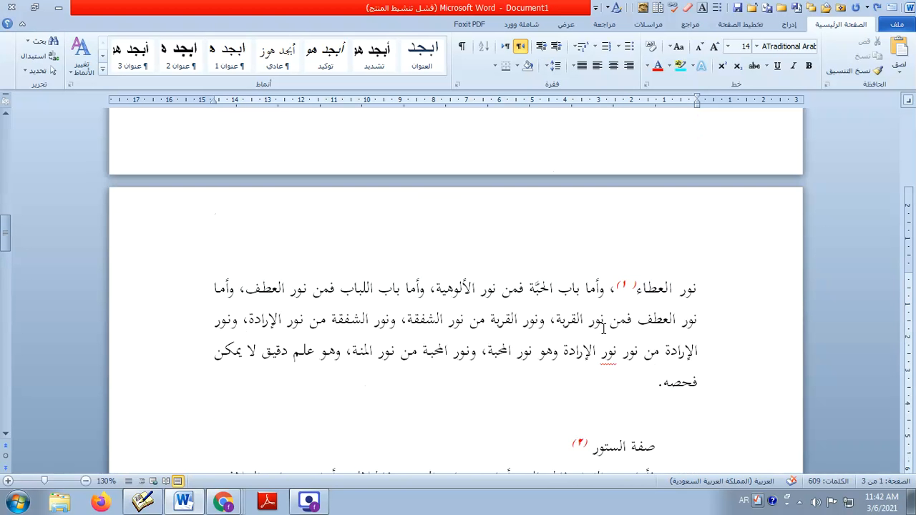
pyautogui.scroll(2, 605, 369)
pyautogui.scroll(-7, 605, 369)
pyautogui.scroll(3, 605, 365)
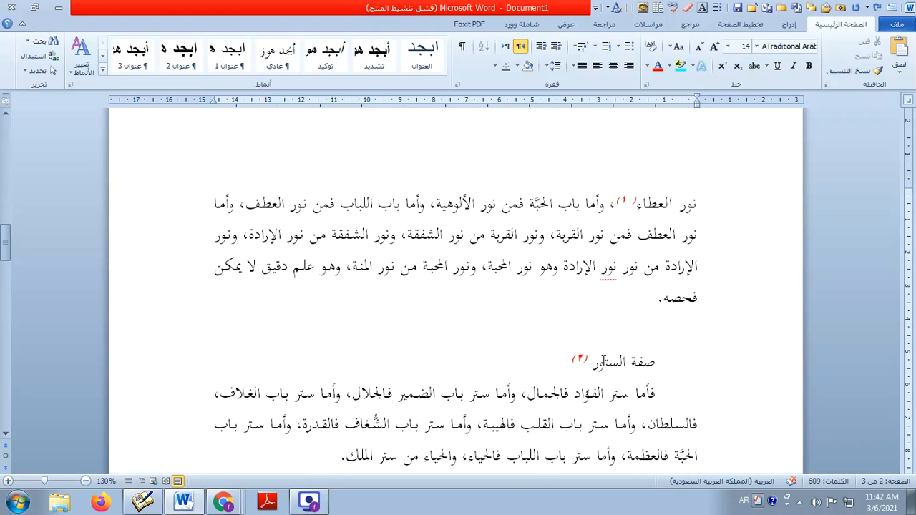
# Copy the paragraph beginning فالضمير قلب الفؤاد and paste it at the end of footnote 4 on the first page
pyautogui.scroll(10, 603, 358)
pyautogui.scroll(-5, 603, 358)
pyautogui.click(436, 238)
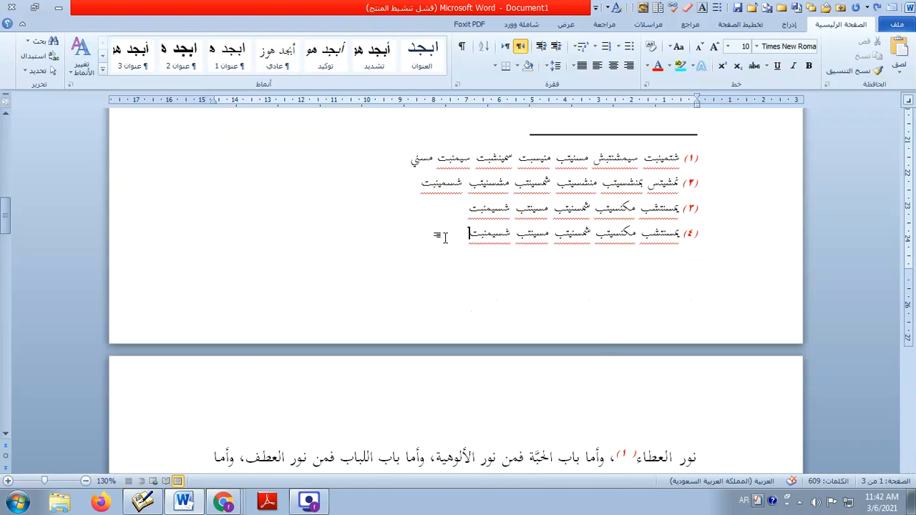
pyautogui.scroll(7, 428, 243)
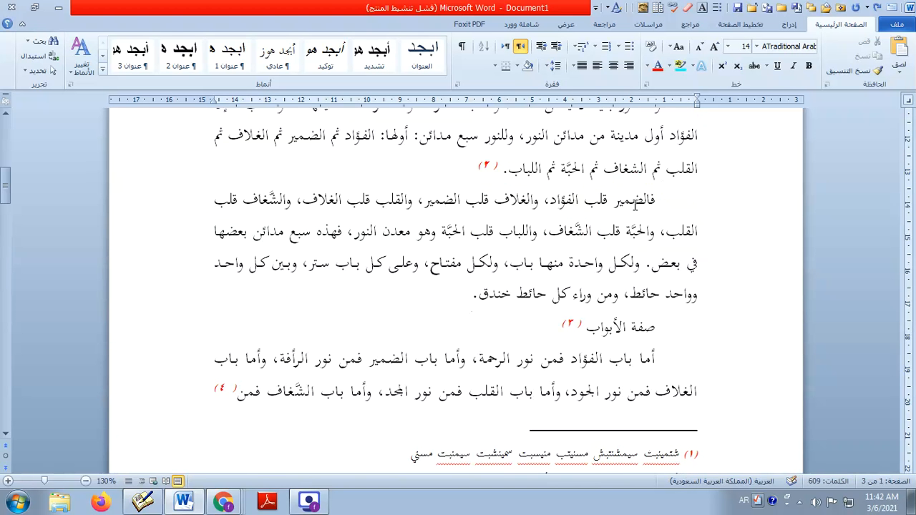
pyautogui.moveTo(655, 201); pyautogui.dragTo(458, 291)
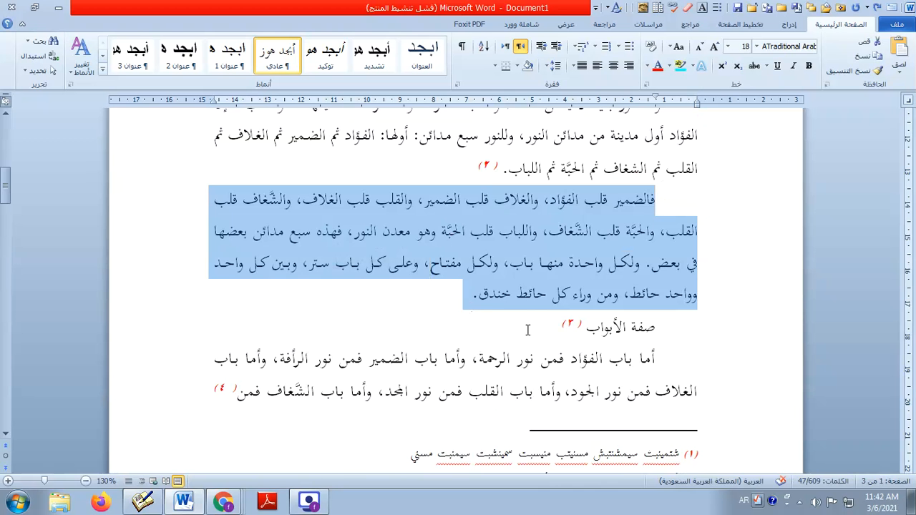
pyautogui.scroll(-6, 528, 331)
pyautogui.click(442, 278)
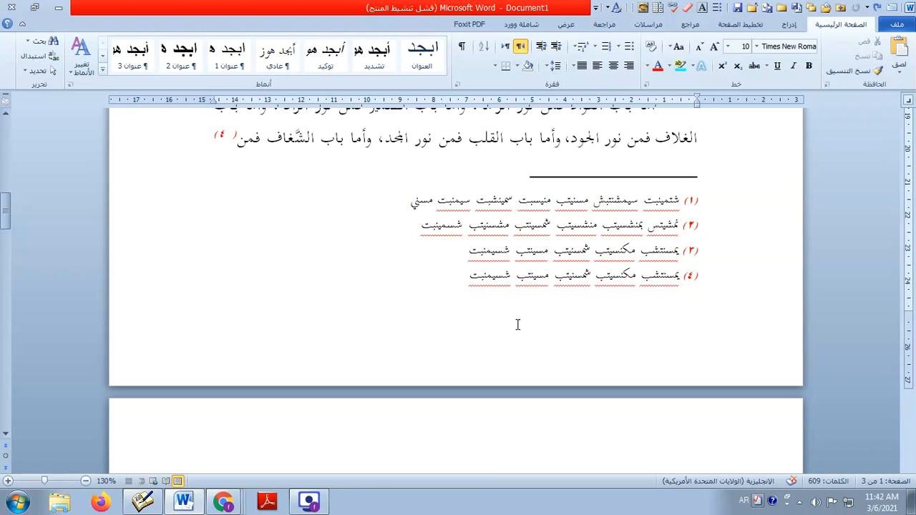
pyautogui.hotkey('ctrl', 'v')
# Change the paragraph just pasted into the footnote to text only, without its source formatting
pyautogui.scroll(4, 520, 313)
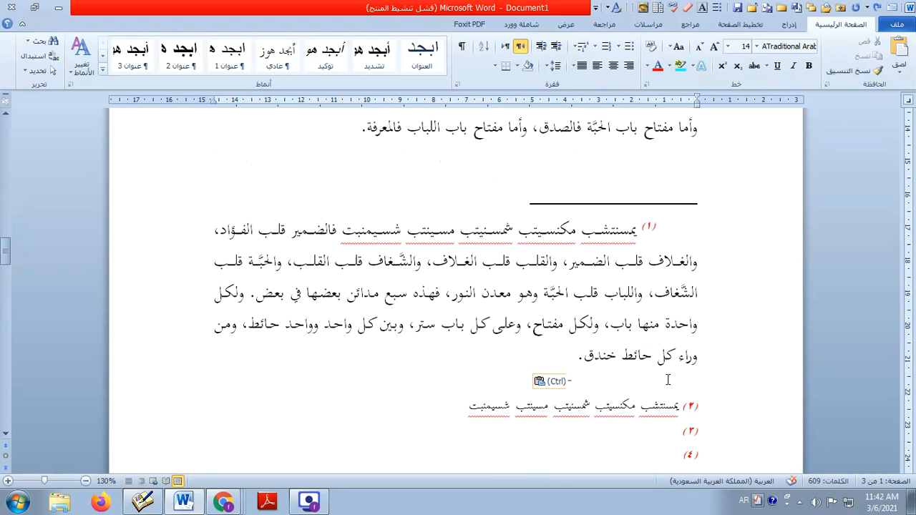
pyautogui.scroll(3, 582, 358)
pyautogui.scroll(-5, 603, 359)
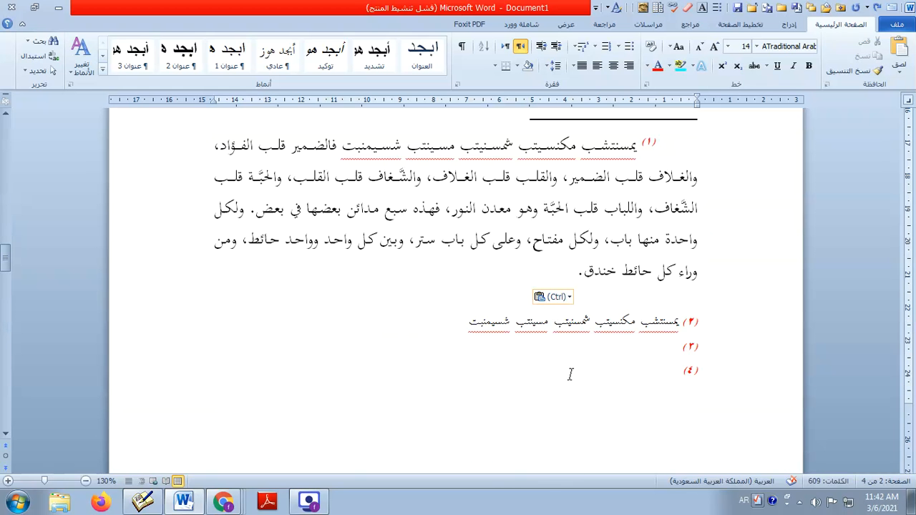
pyautogui.click(572, 300)
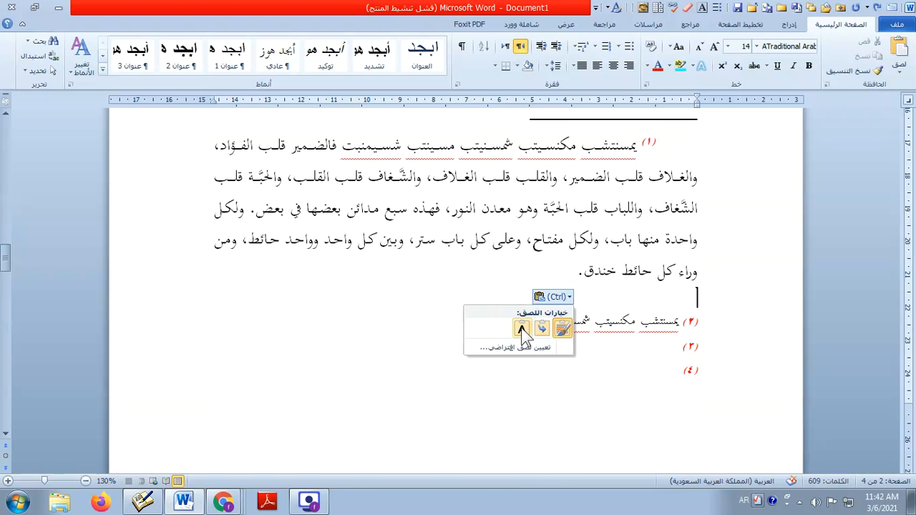
pyautogui.click(524, 331)
# Compare the references after فمن and نور العطاء on the second page with the footnotes at the foot of both pages
pyautogui.scroll(15, 595, 247)
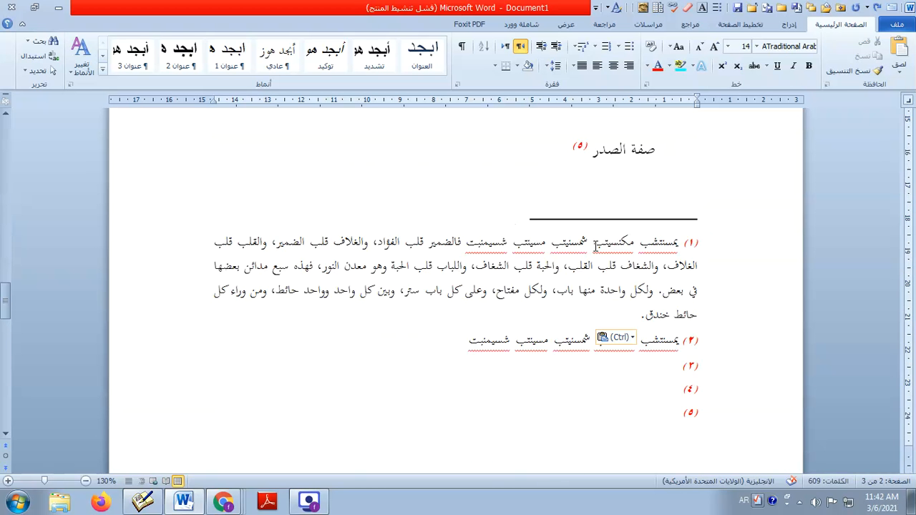
pyautogui.scroll(-14, 643, 264)
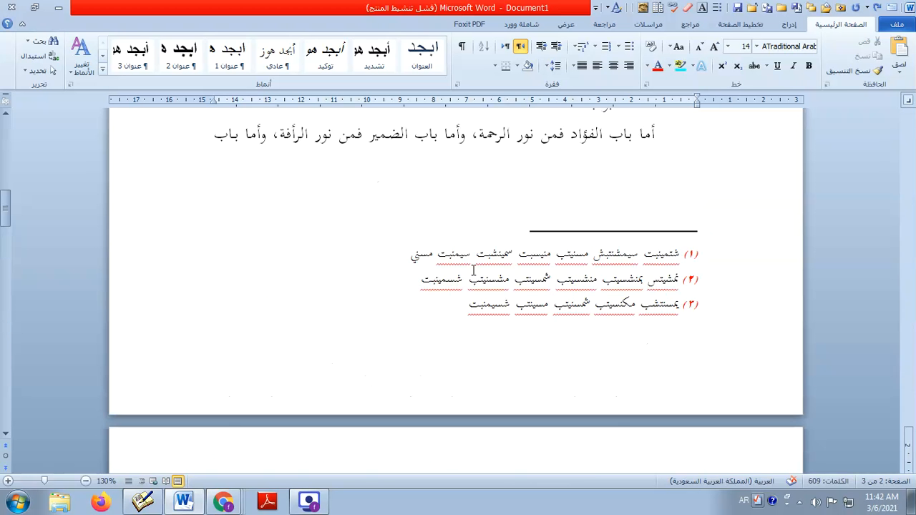
pyautogui.scroll(15, 643, 264)
pyautogui.moveTo(224, 273)
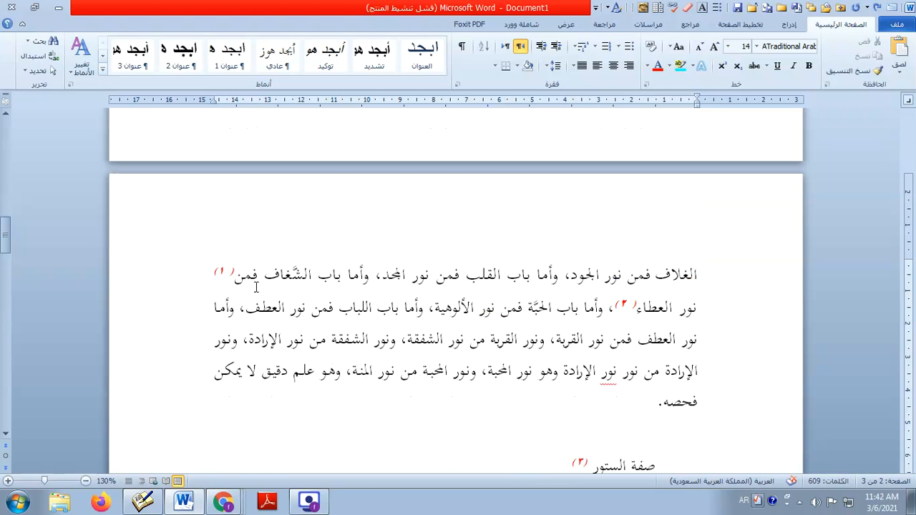
pyautogui.scroll(-17, 474, 336)
pyautogui.scroll(15, 473, 336)
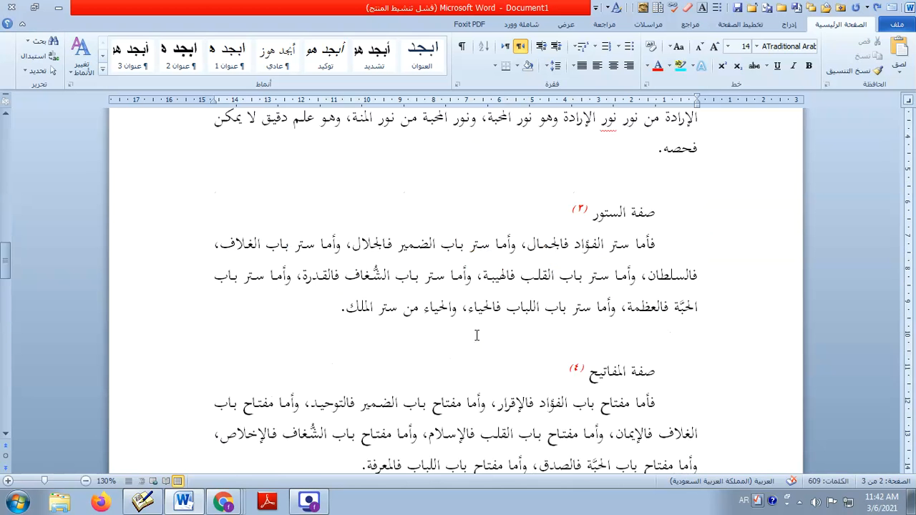
pyautogui.scroll(-9, 453, 340)
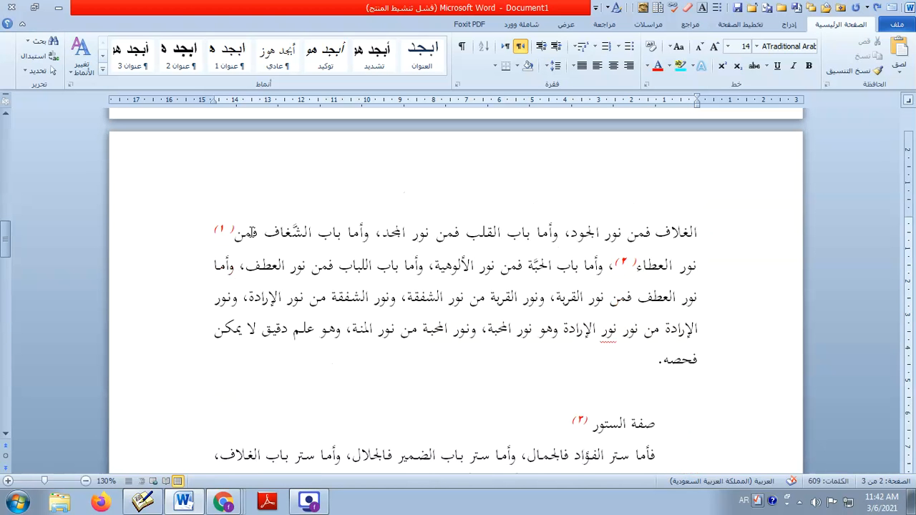
pyautogui.click(252, 232)
pyautogui.scroll(-2, 229, 250)
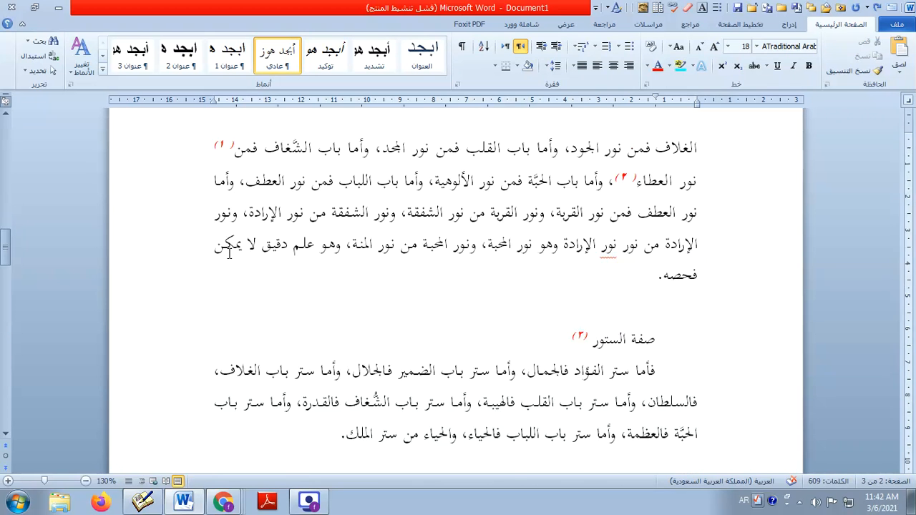
# Paste the copied paragraph at the end of footnote 3 on the first page
pyautogui.scroll(10, 475, 292)
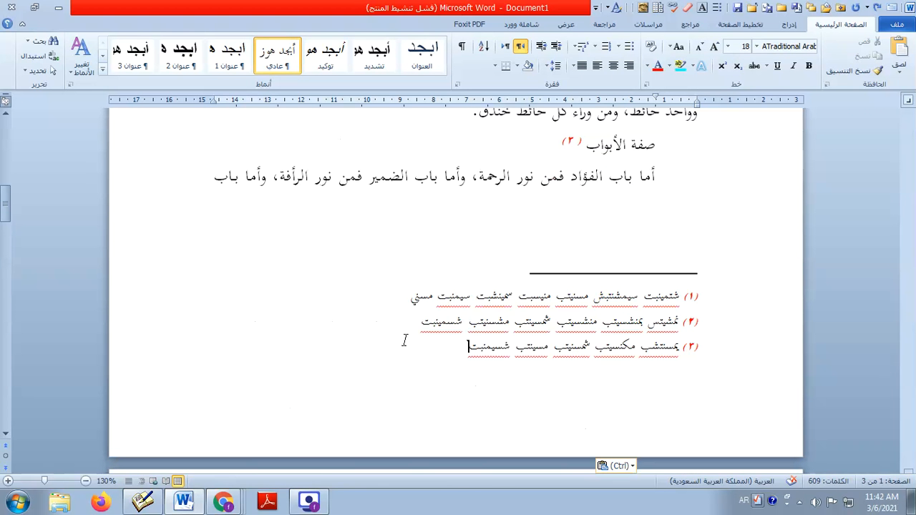
pyautogui.click(403, 341)
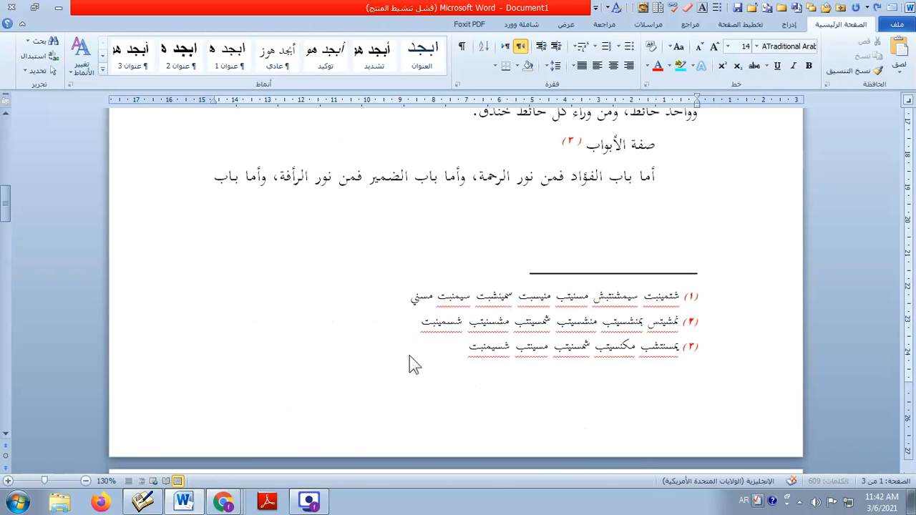
pyautogui.write('فالضمير قلب الفؤاد، والغلاف قلب الضمير، والقلب قلب الغلاف، والشغاف قلب القلب، والحبة قلب الشغاف، واللباب قلب الحبة وهو معدن النور، فهذه سبع مدائن بعضها في بعض. ولكل واحدة منها باب، ولكل مفتاح، وعلى كل باب ستر، وبين كل واحد وواحد حائط، ومن وراء كل حائط خندق.')
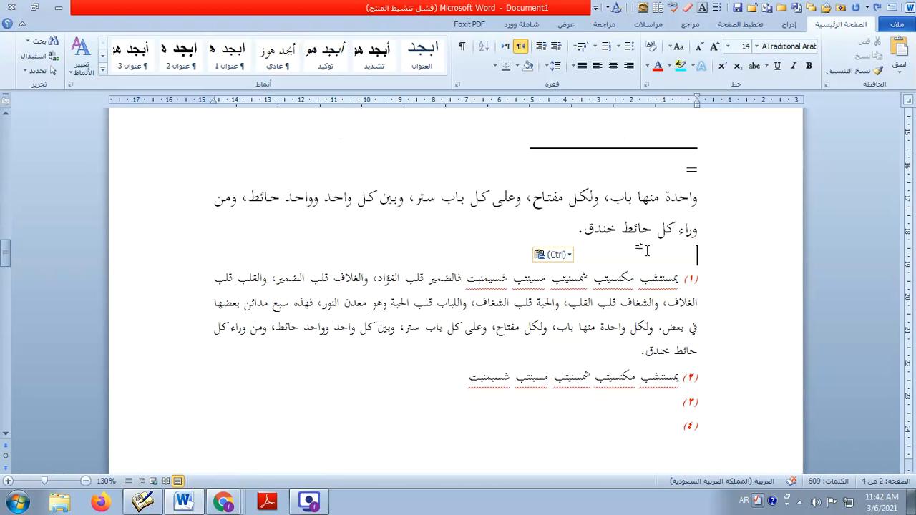
# Examine the "=" continuation marks of footnote 3 at the end of the first page and under the second page's separator
pyautogui.click(658, 204)
pyautogui.tripleClick(686, 172)
pyautogui.scroll(10, 599, 323)
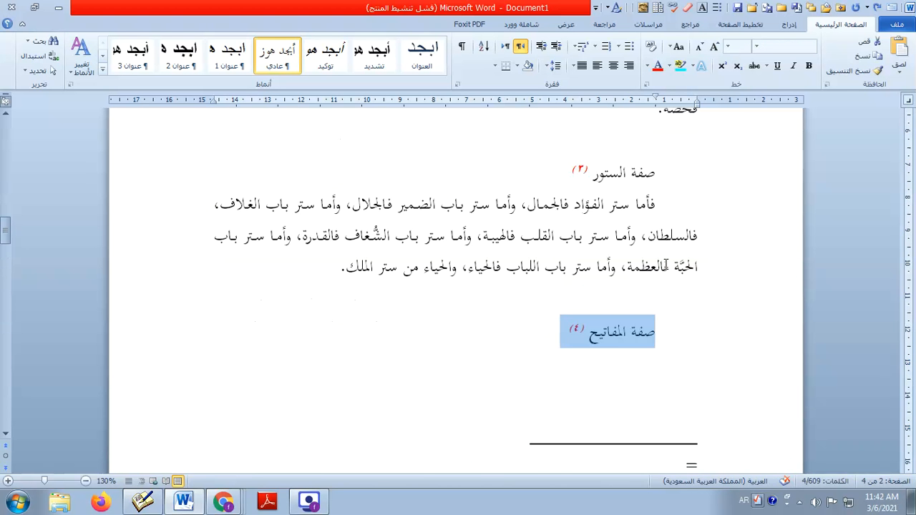
pyautogui.scroll(3, 599, 323)
pyautogui.click(563, 324)
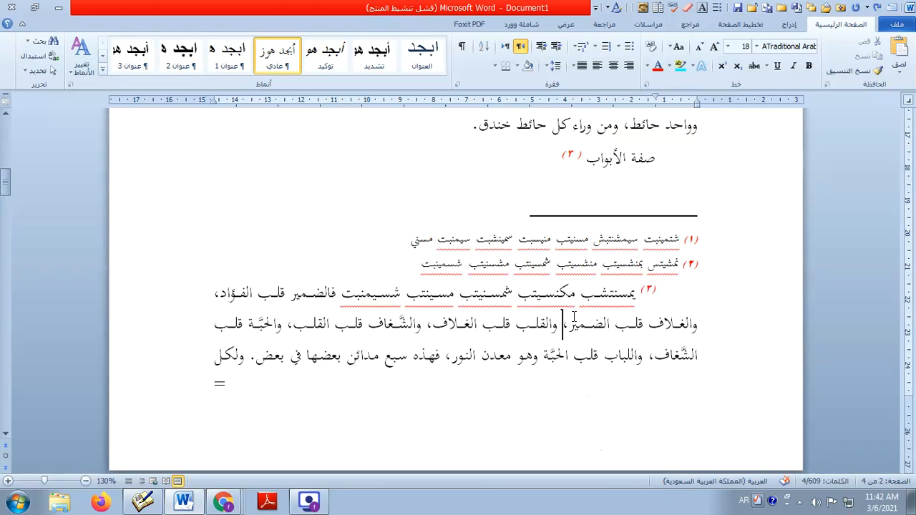
pyautogui.click(218, 381)
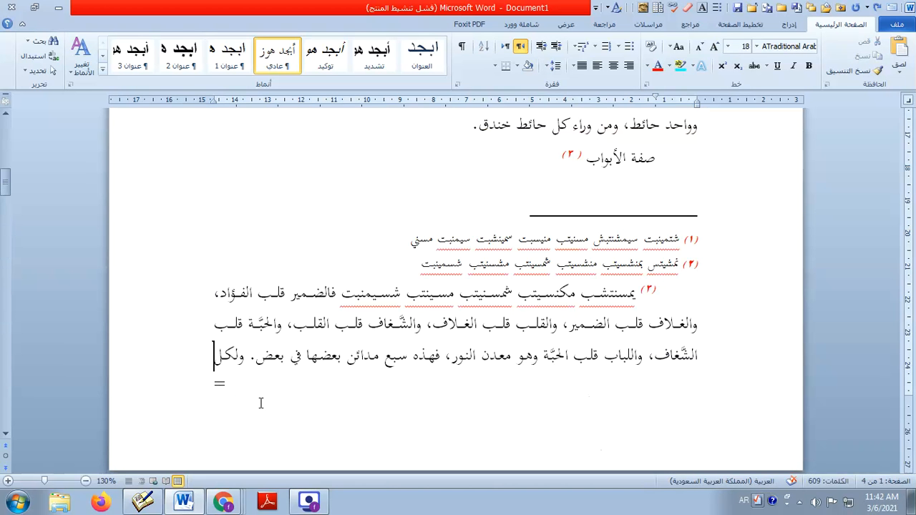
pyautogui.write('واحدة منها باب، ولكل مفتاح، وعلى كل باب ستر، وبين كل واحد وواحد حائط، ومن وراء كل حائط خندق.')
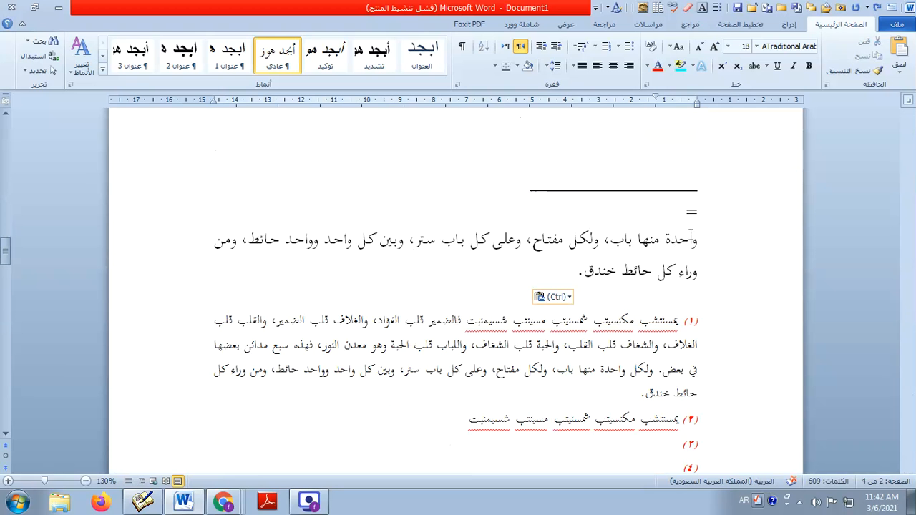
pyautogui.doubleClick(687, 215)
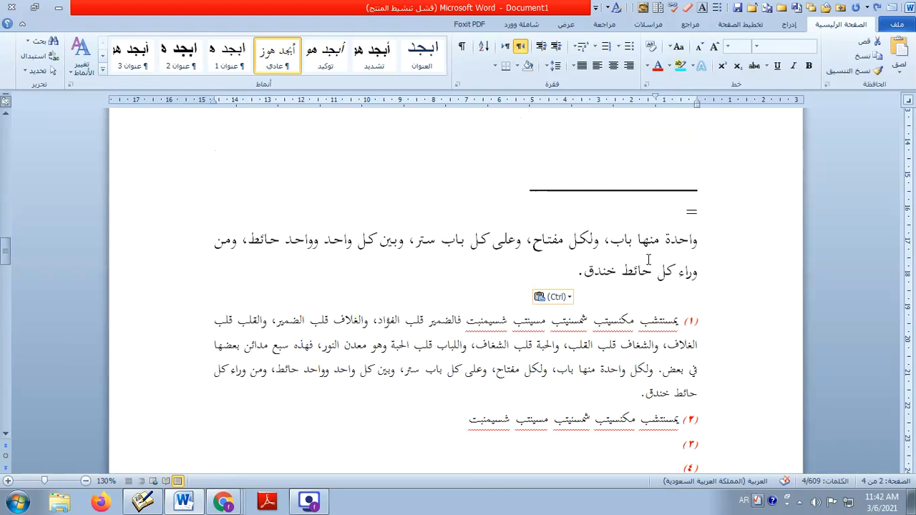
pyautogui.click(571, 299)
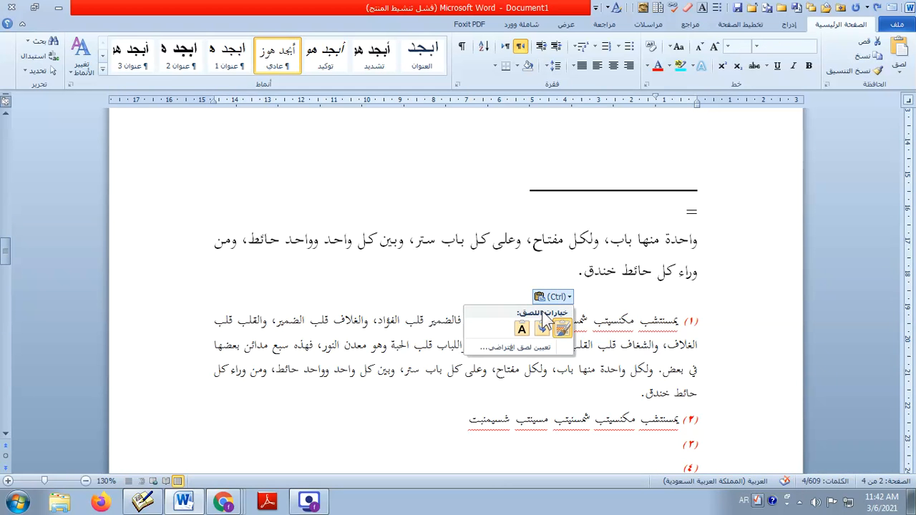
pyautogui.scroll(9, 574, 257)
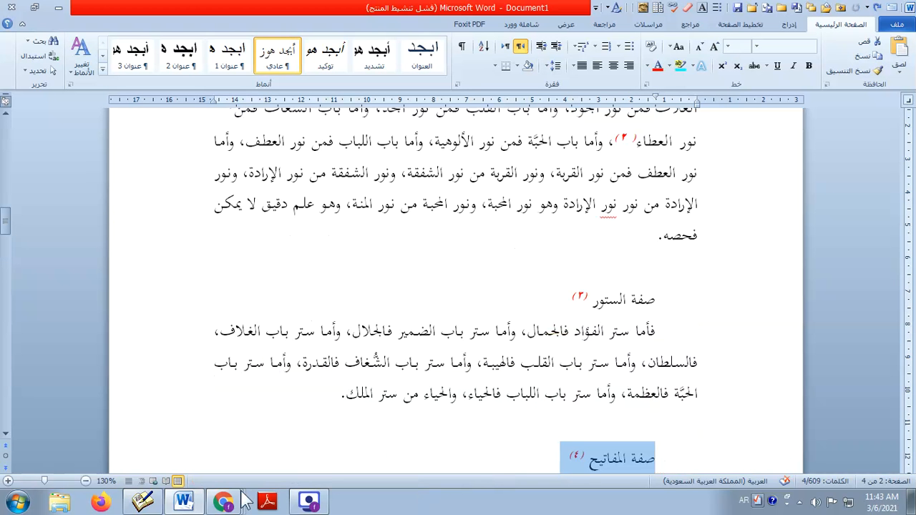
pyautogui.moveTo(241, 493)
pyautogui.click(309, 501)
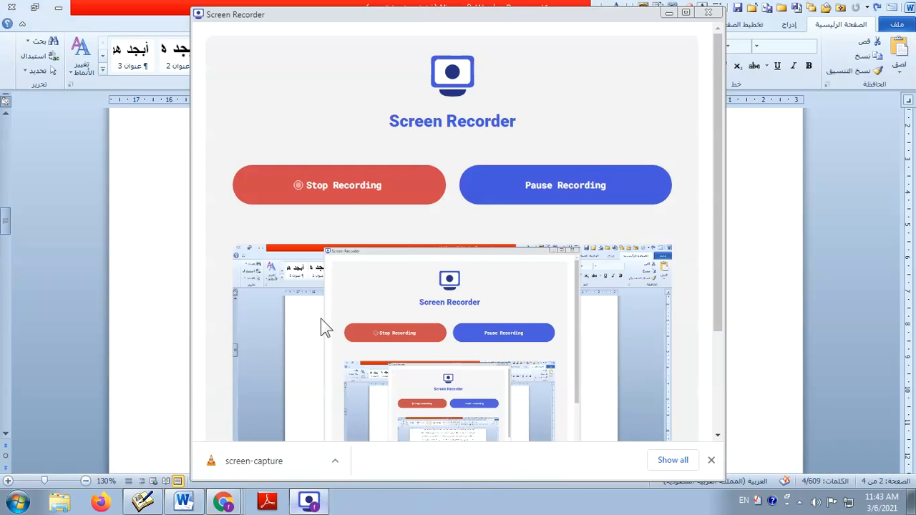